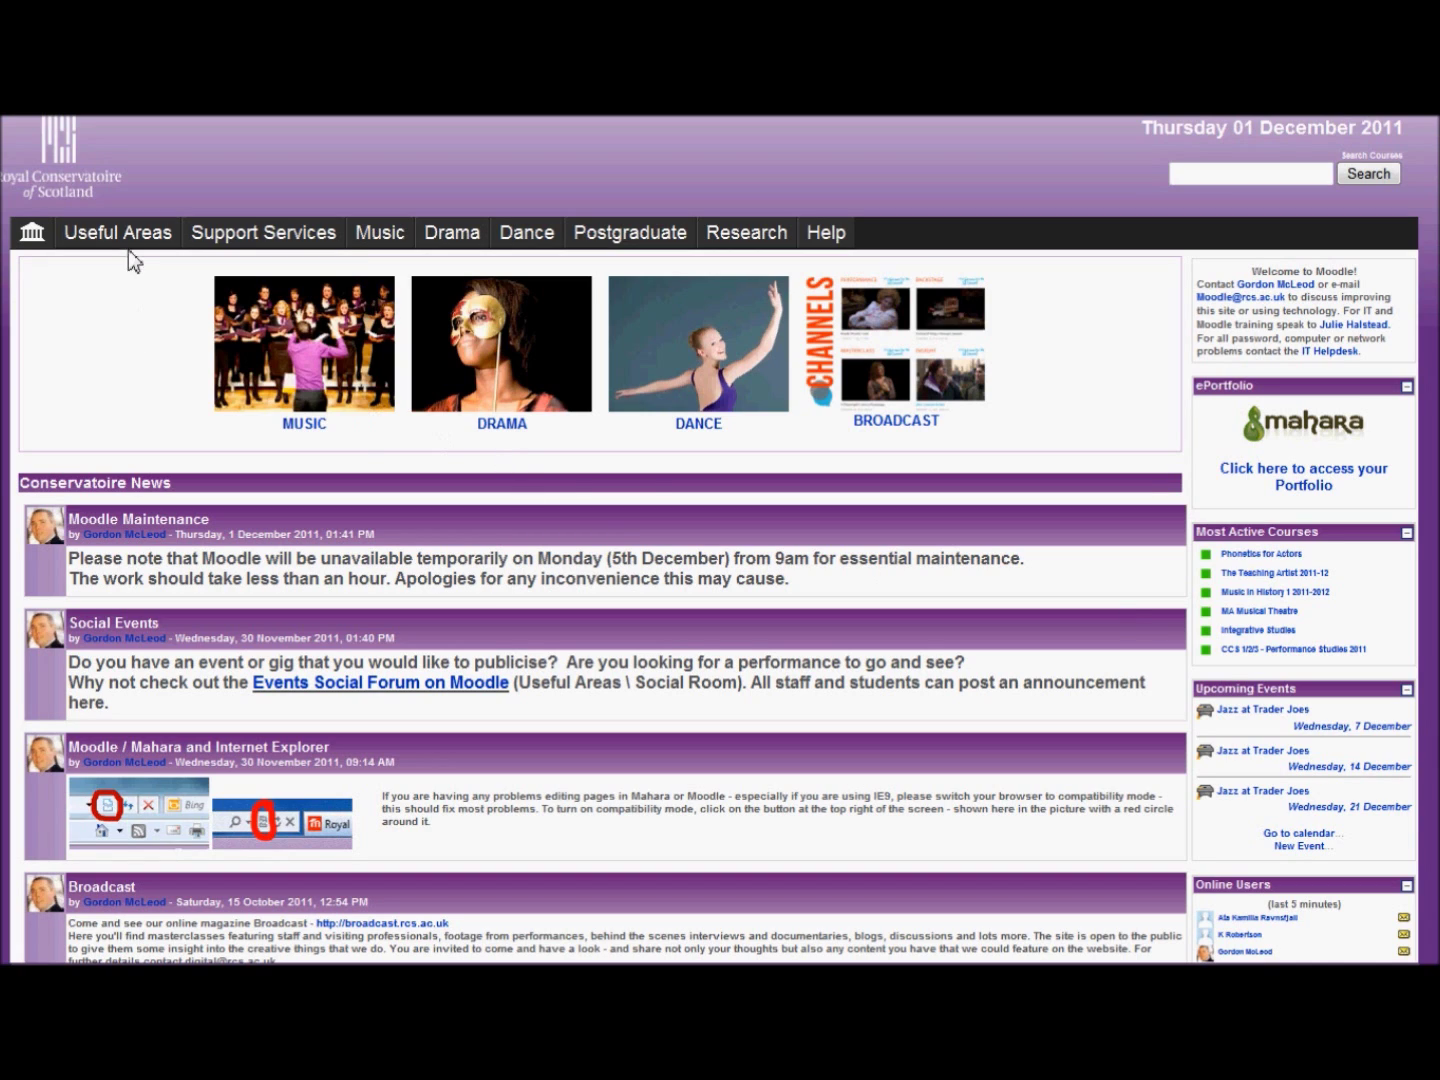
Show Moodle's Useful Areas dropdown so the My Portfolio link appears.
mouse_move(130, 255)
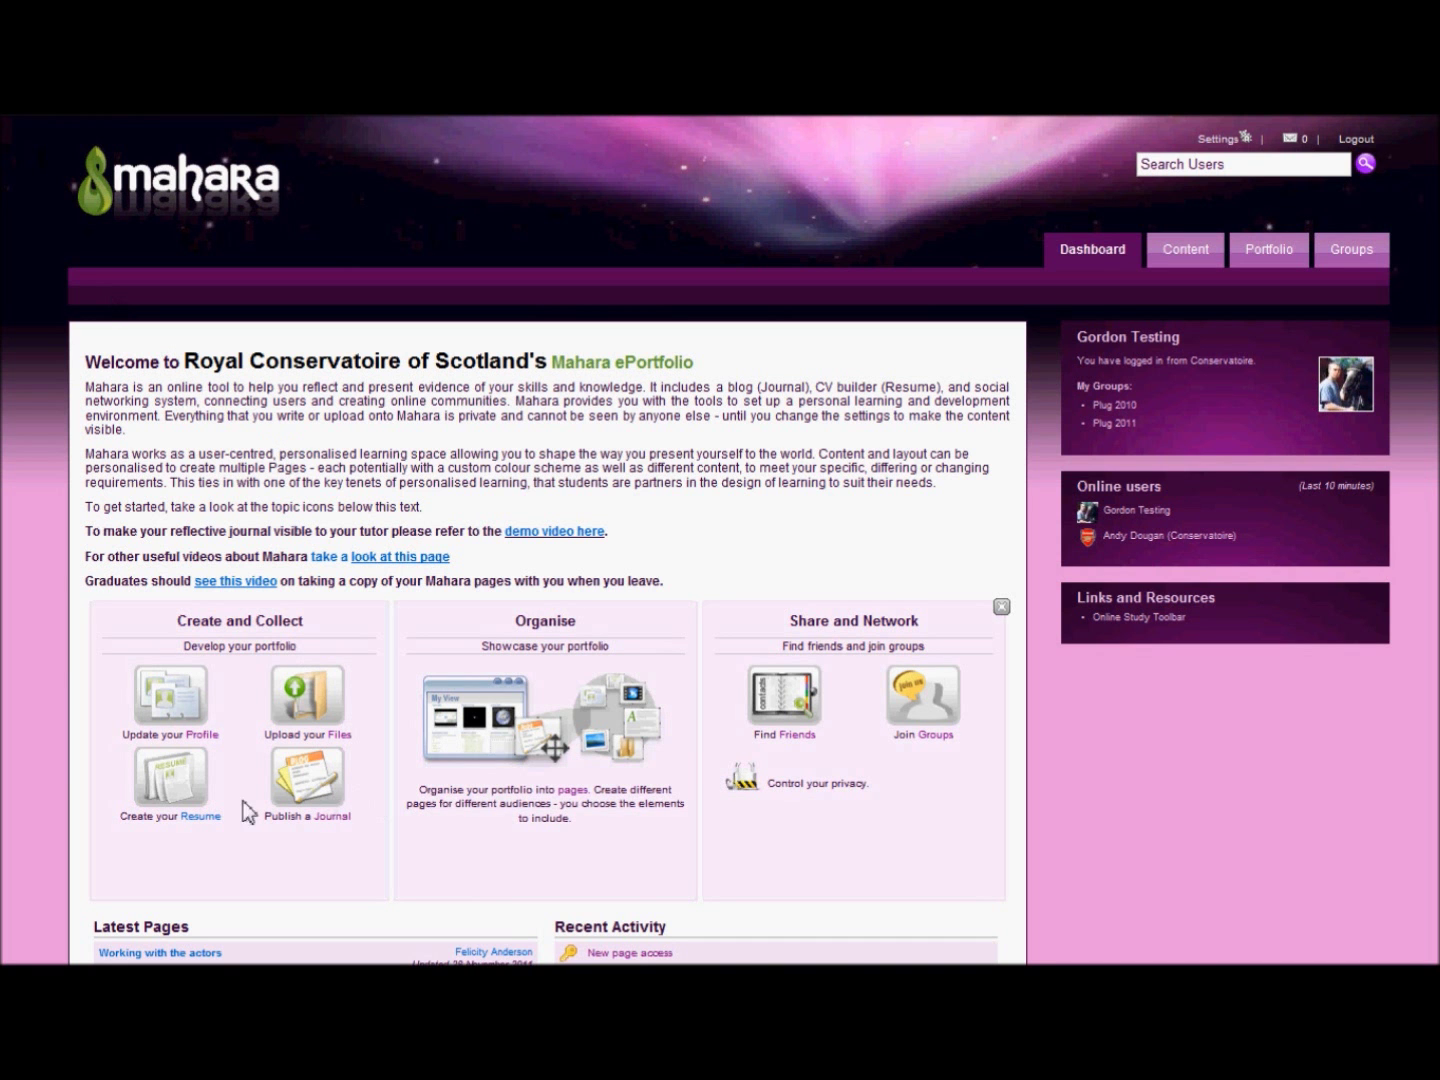
Read through the blog's journal entries, then go to the Portfolio pages list.
click(333, 821)
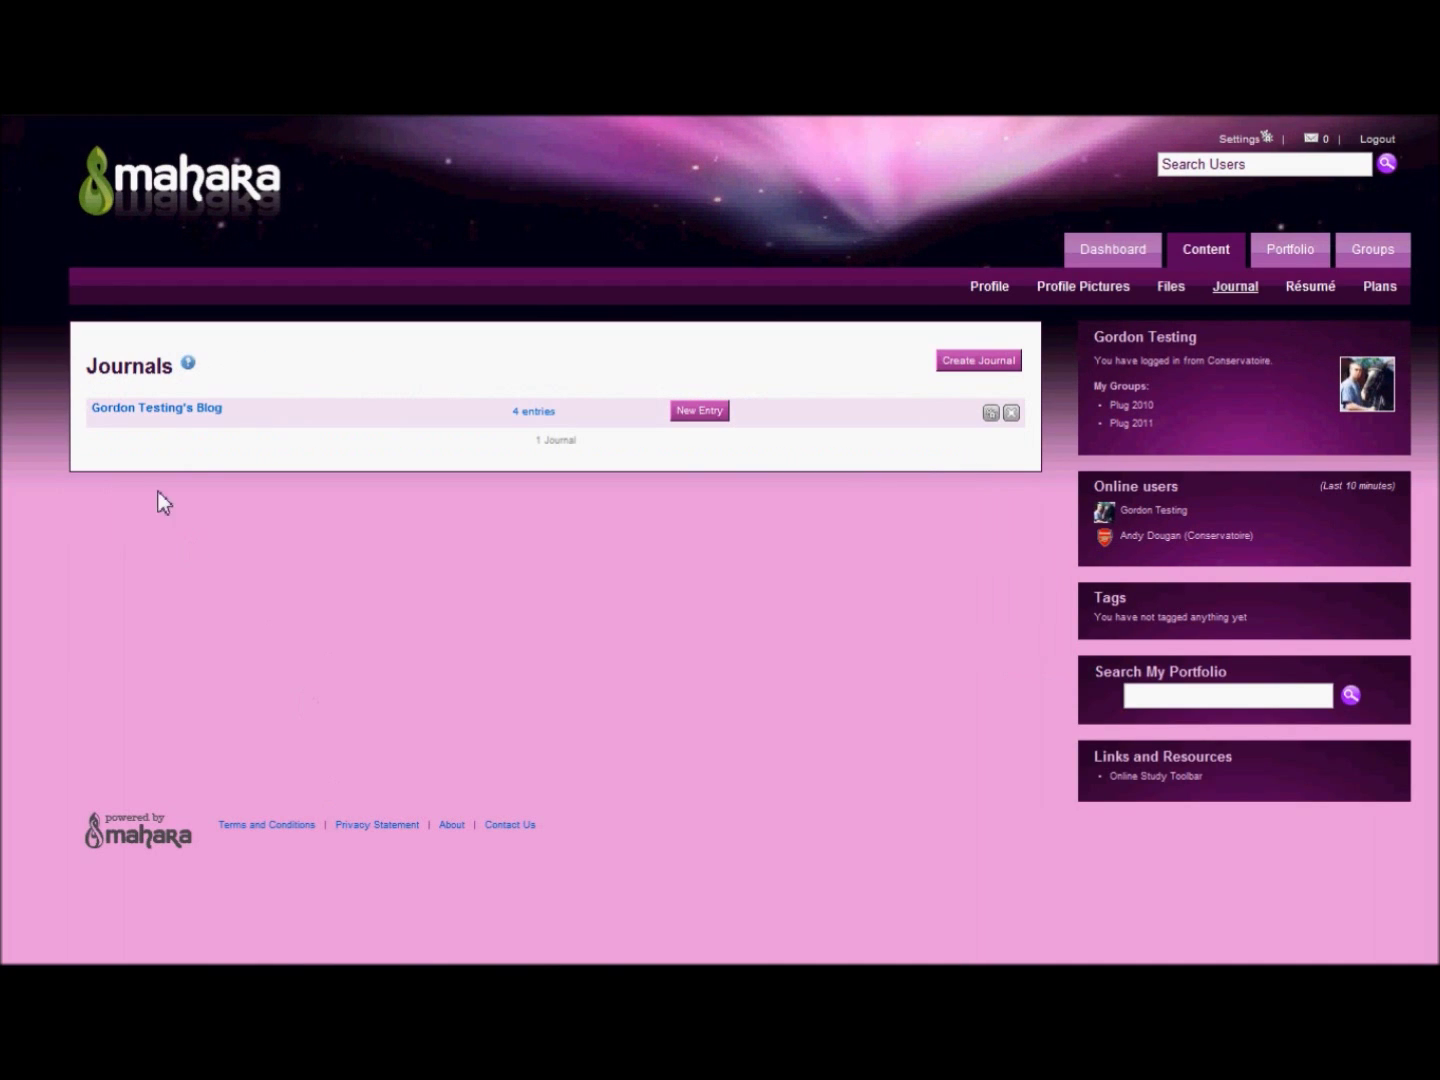
click(163, 425)
scroll(246, 581, down, 2)
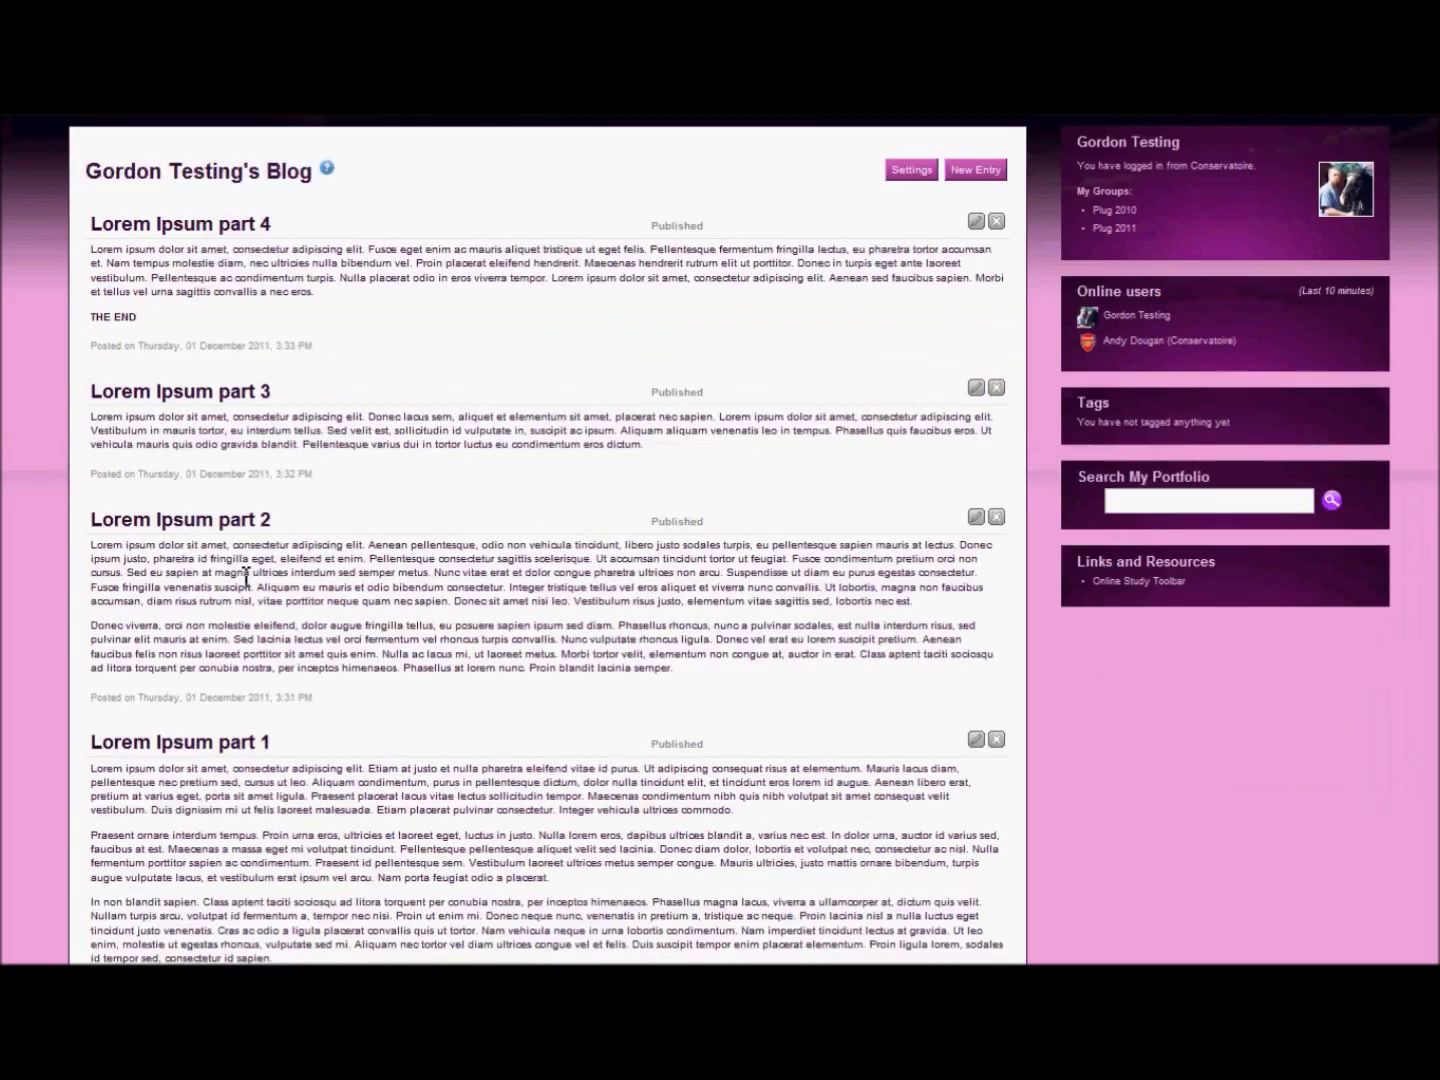
scroll(245, 577, up, 2)
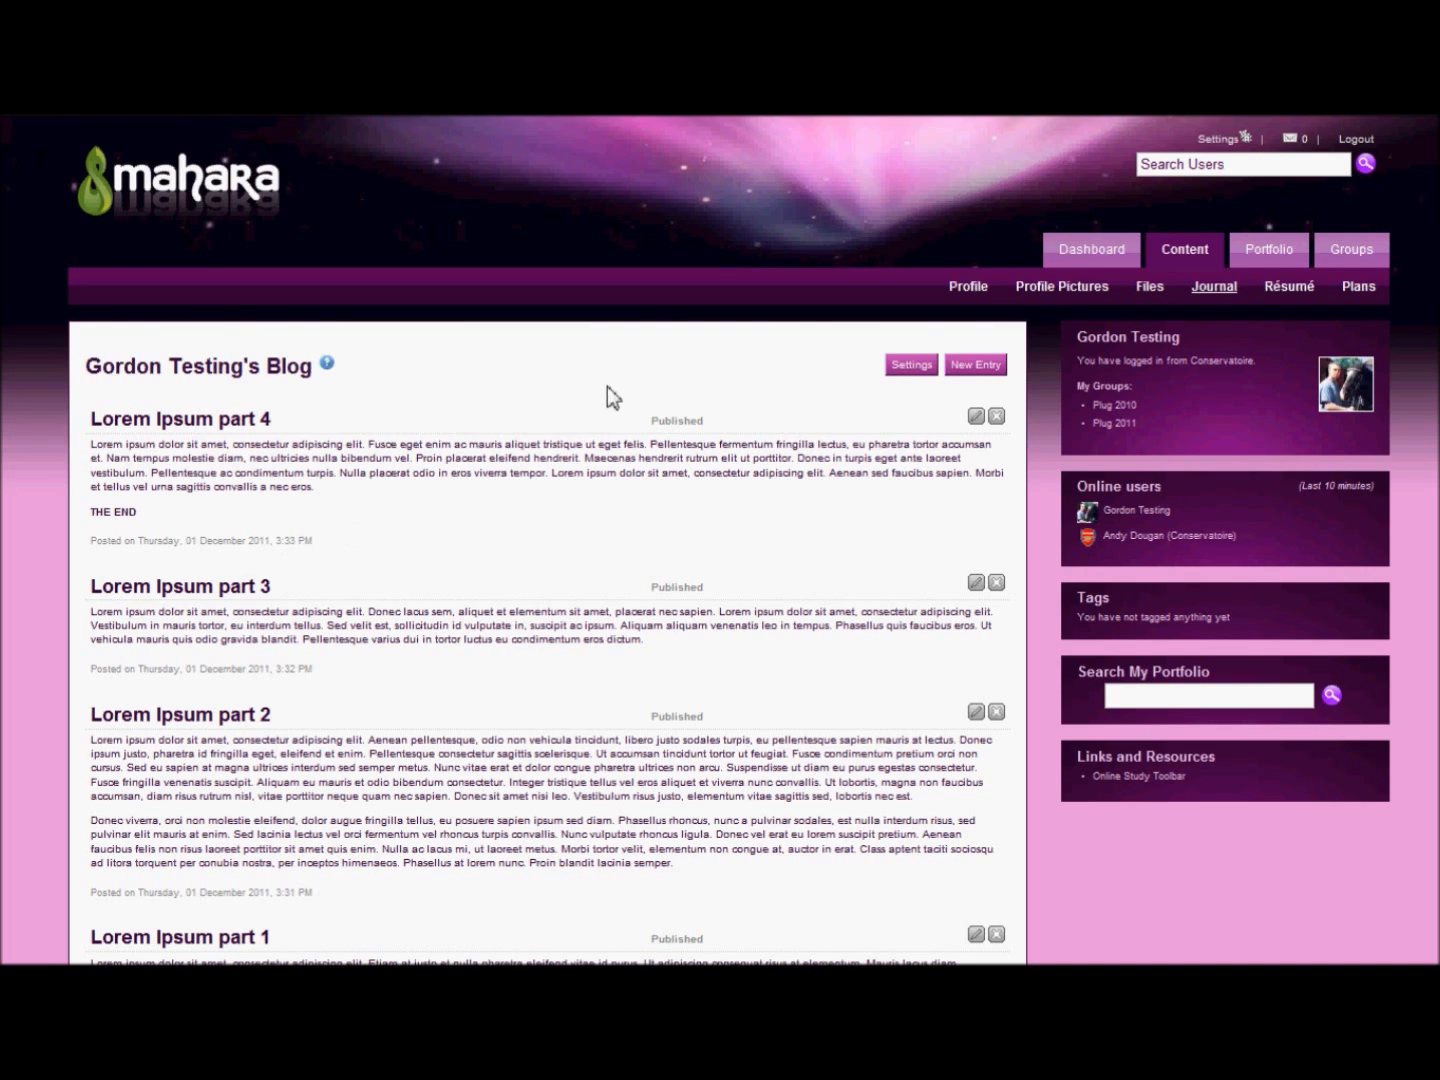
click(1273, 257)
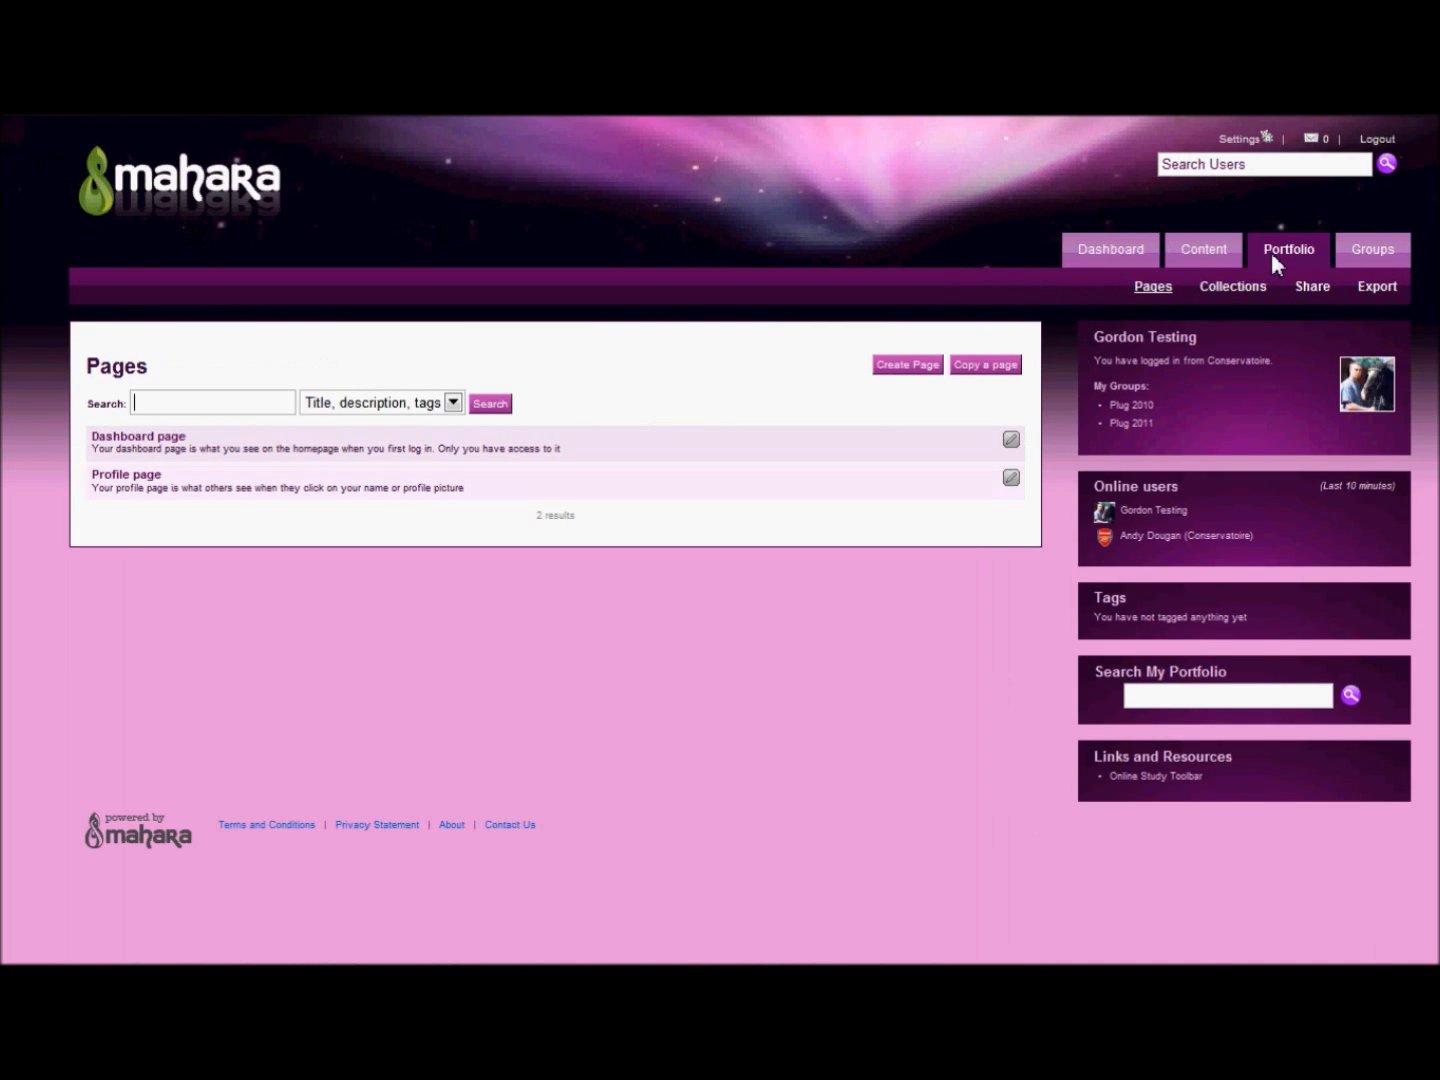
Create a new page and drag a Journal block from the Journals tab onto it.
click(918, 368)
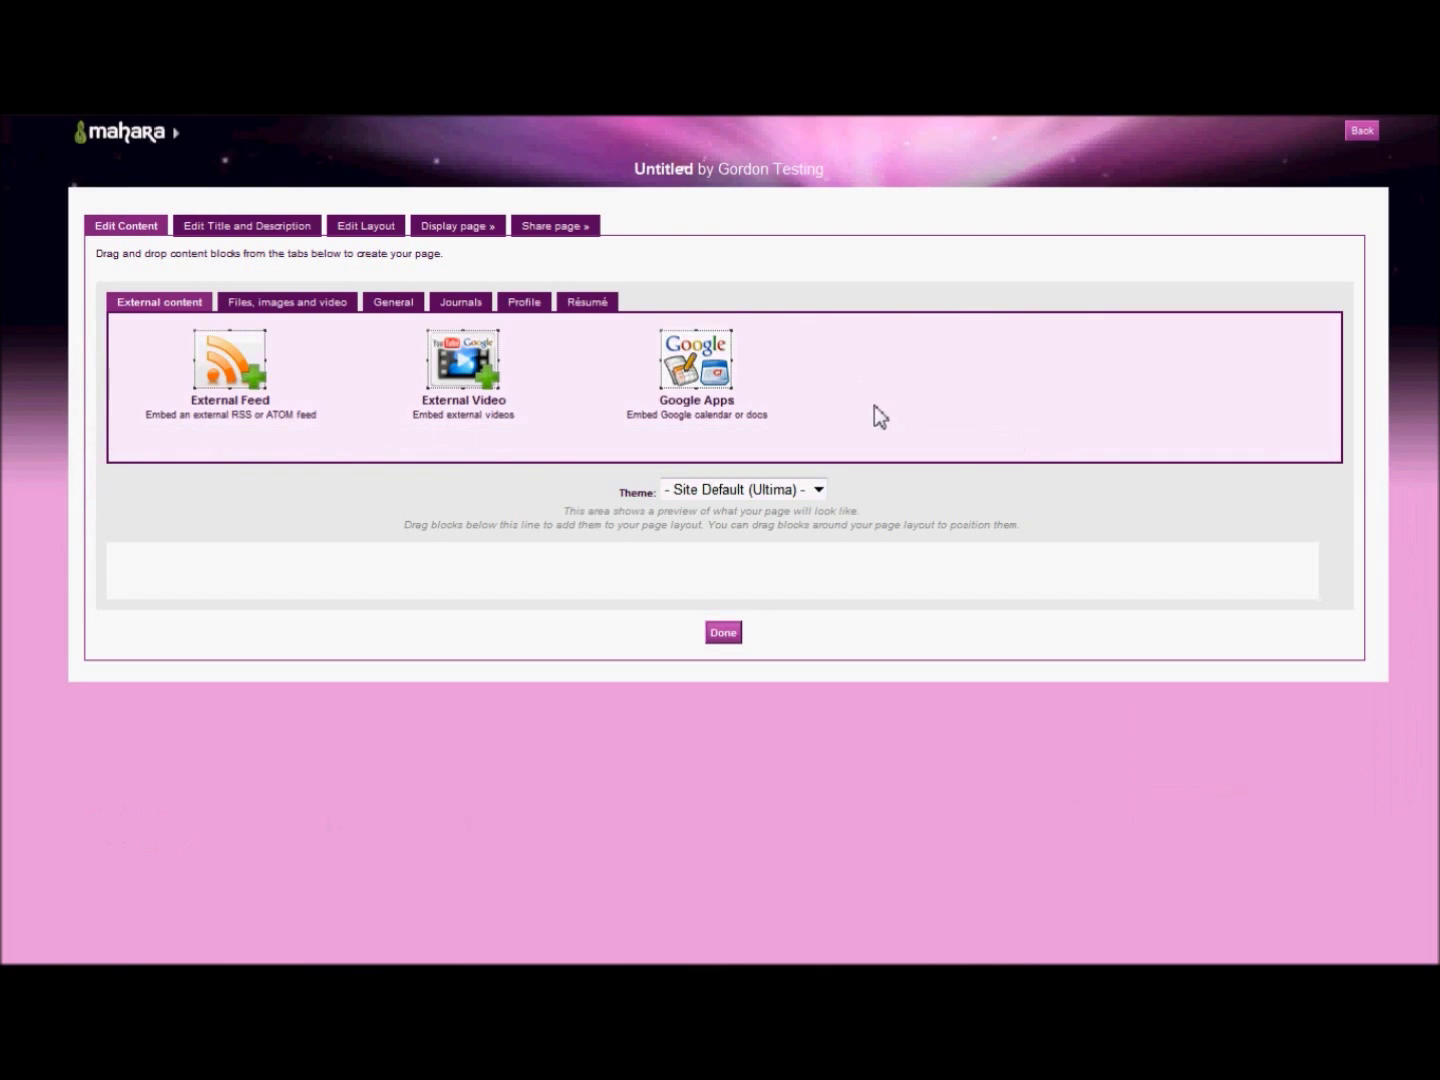
click(468, 313)
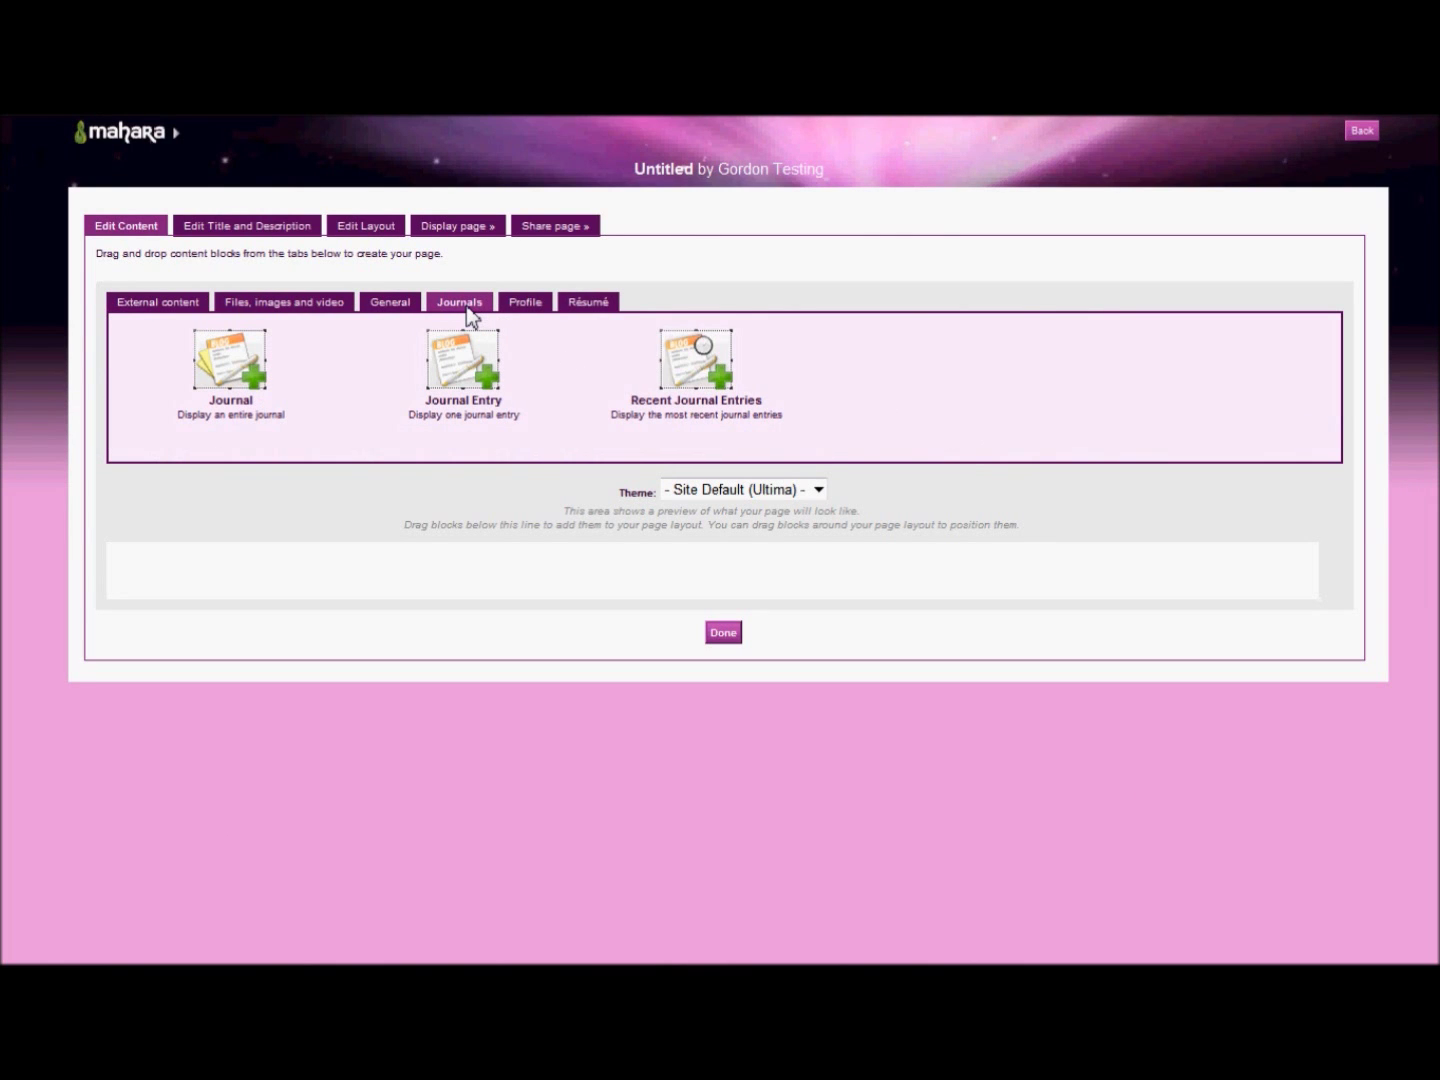
drag(227, 382, 237, 573)
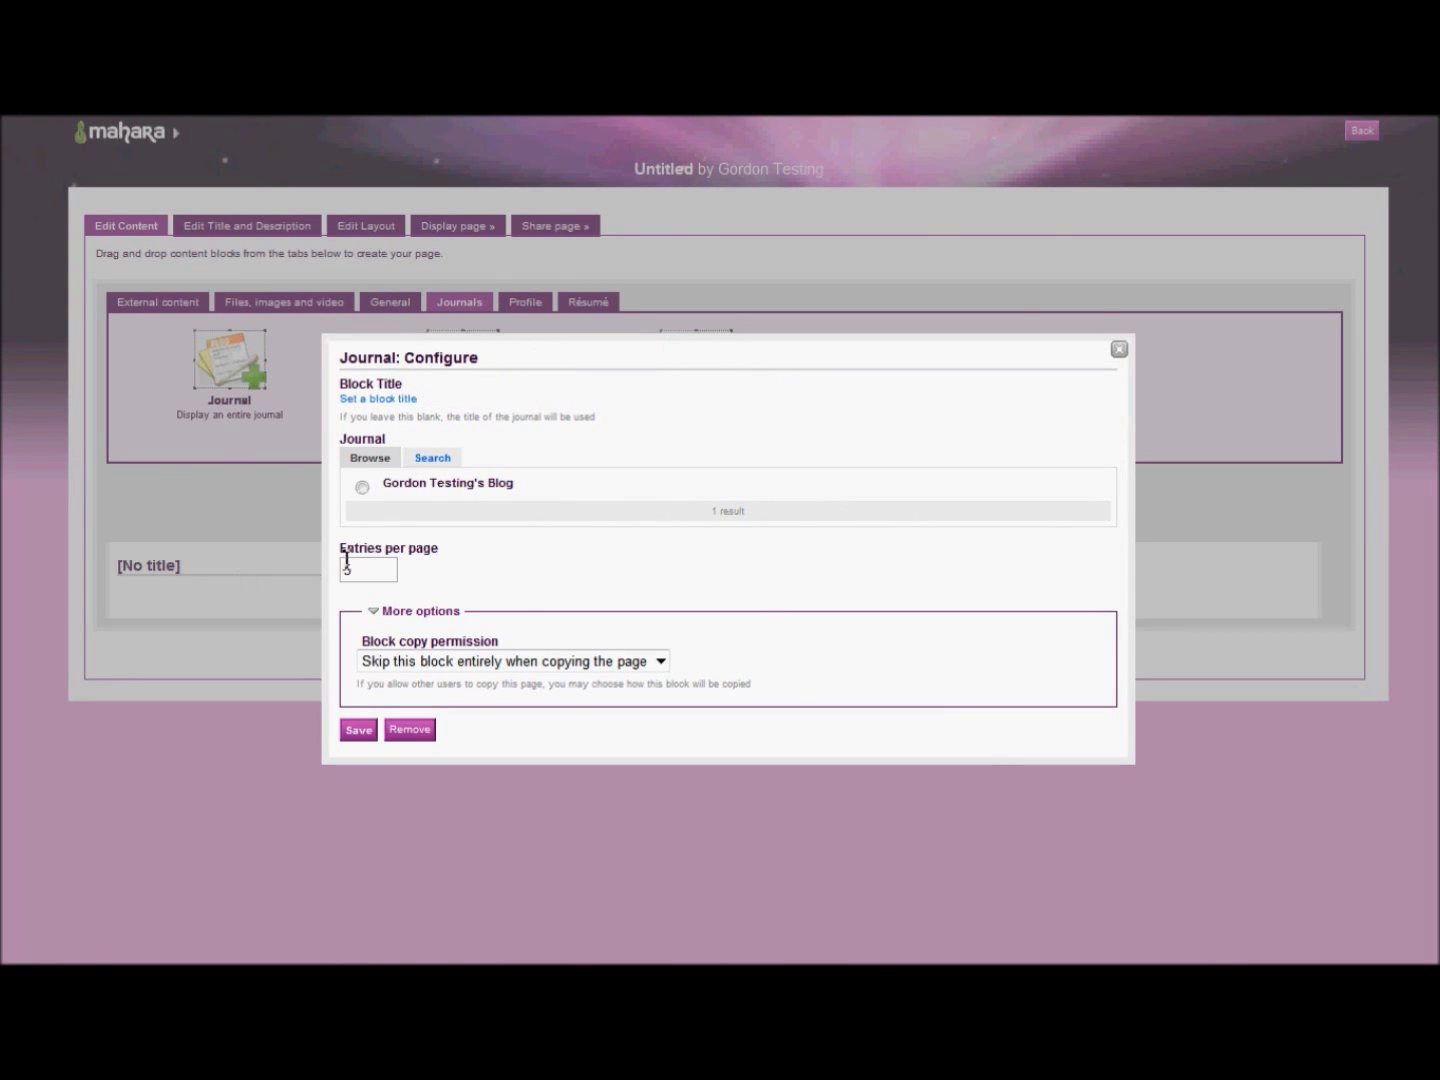
Choose the user's blog in the Journal block settings and save the block.
click(366, 489)
click(358, 732)
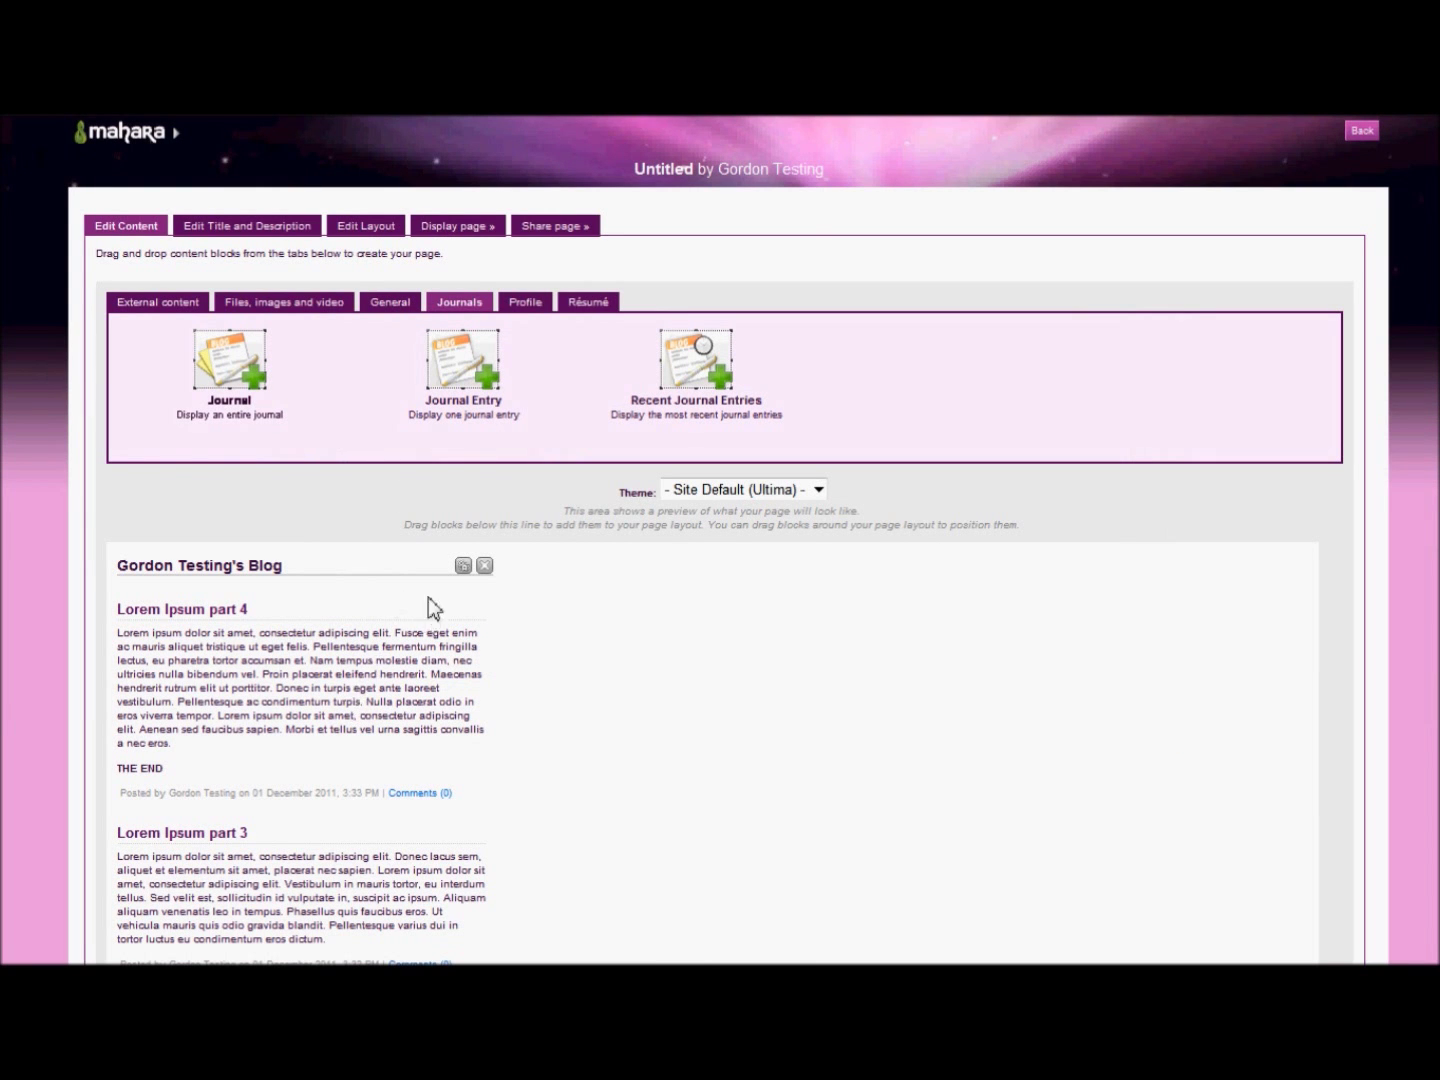
Give the page a single-column layout and the Aqua theme.
click(366, 226)
click(355, 297)
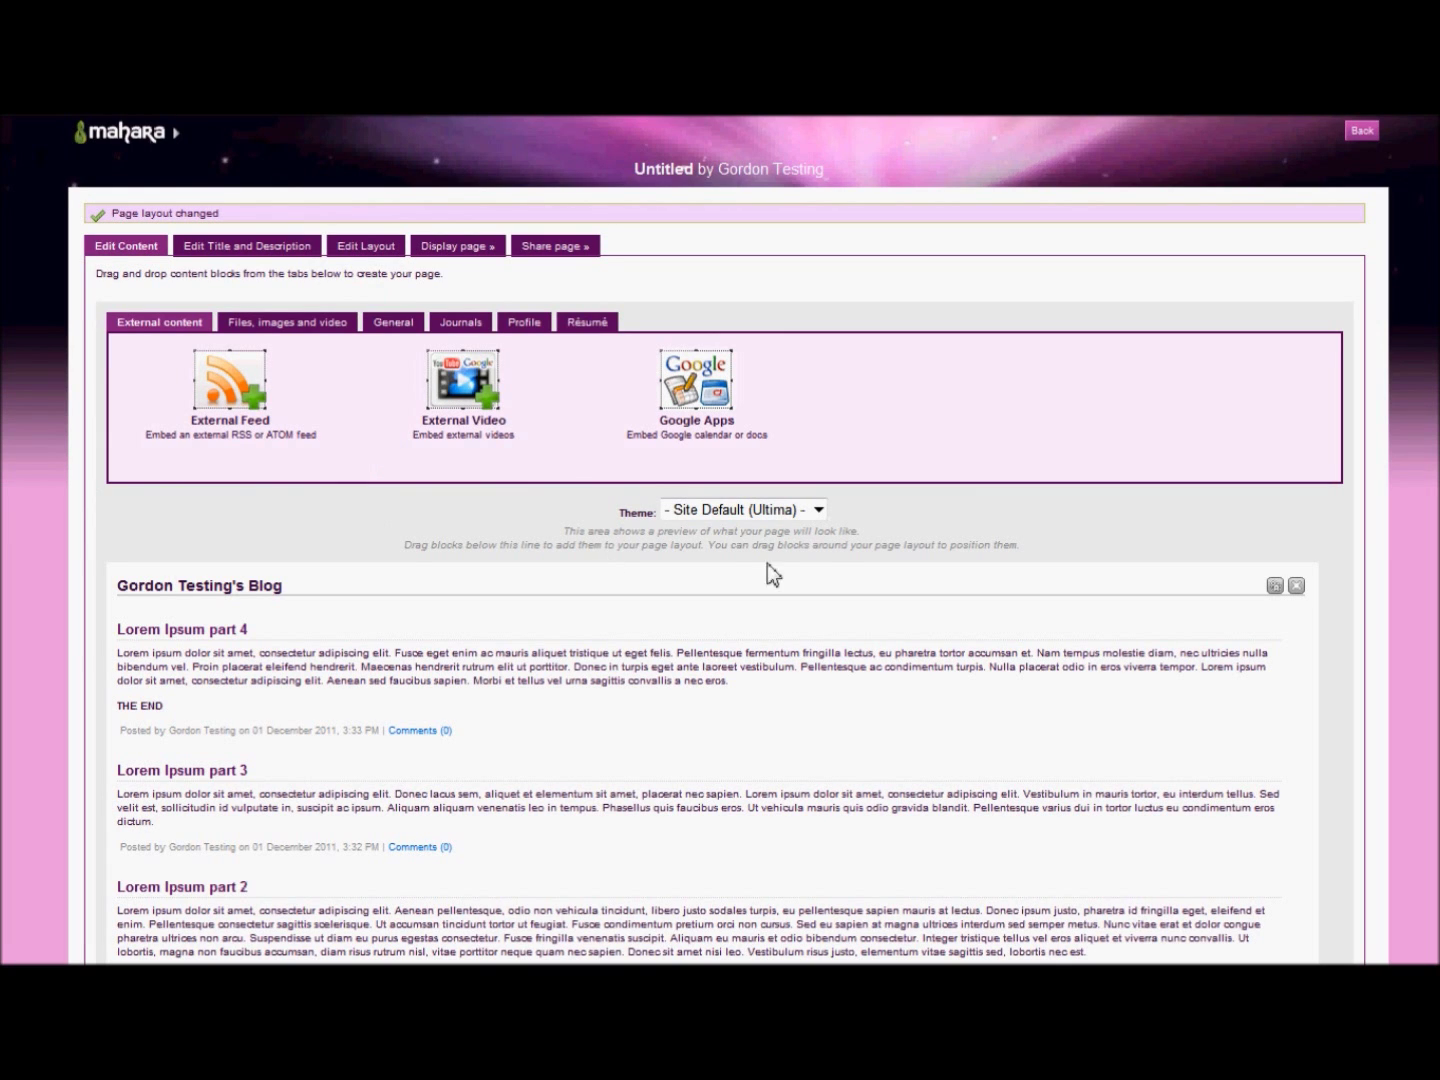
click(823, 515)
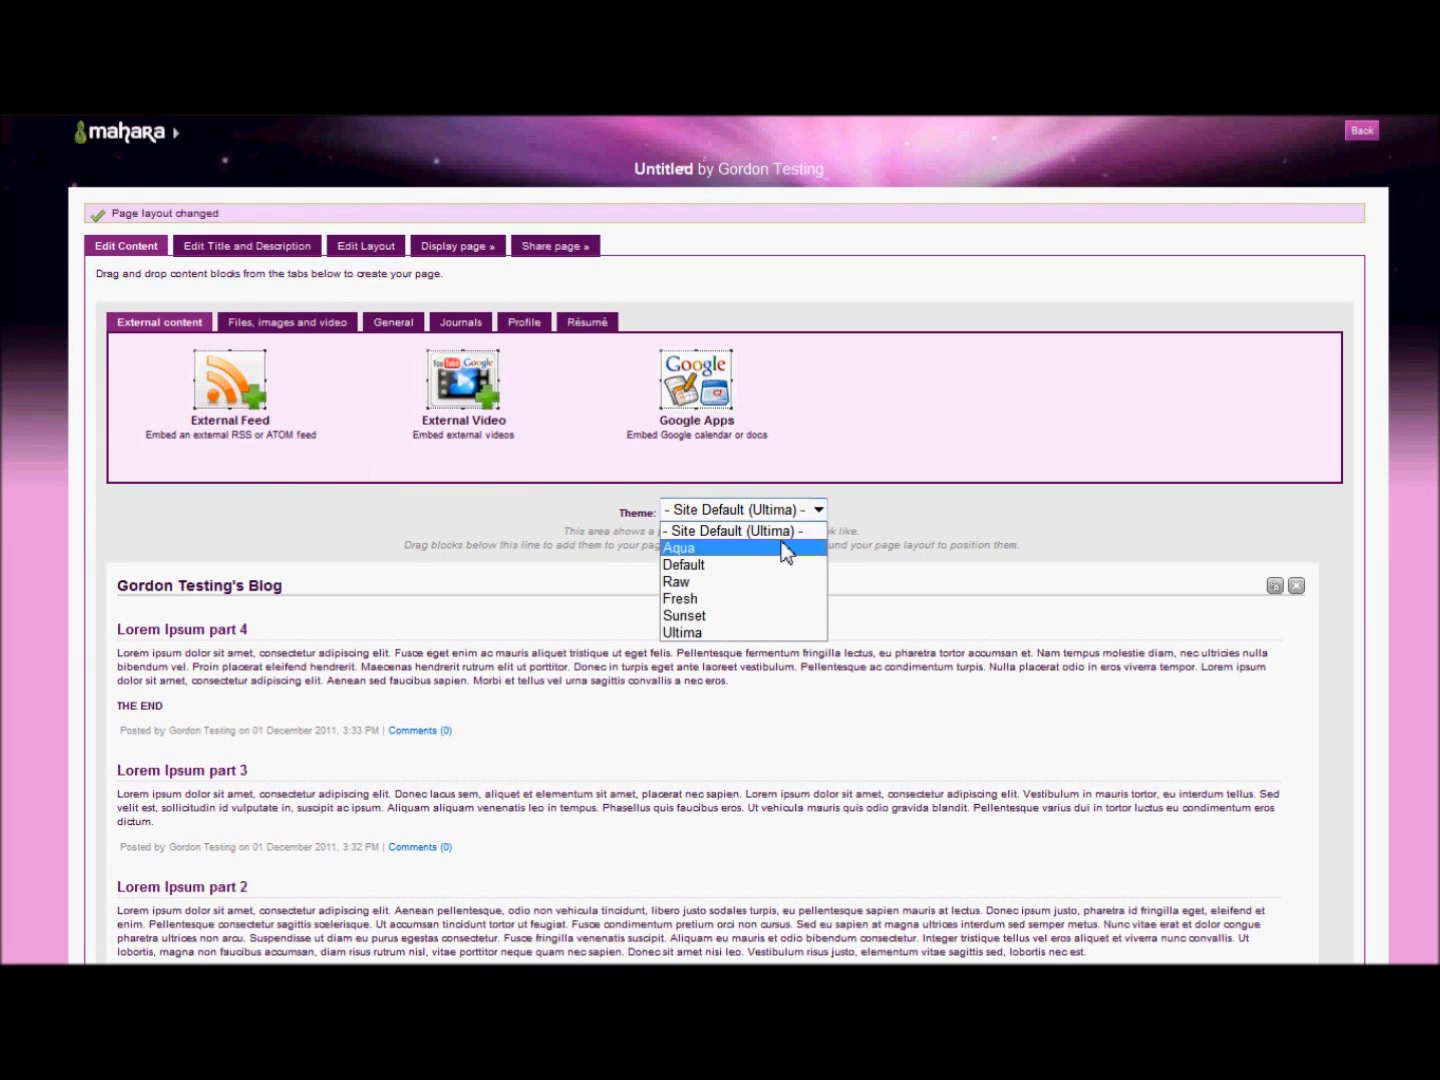
click(786, 549)
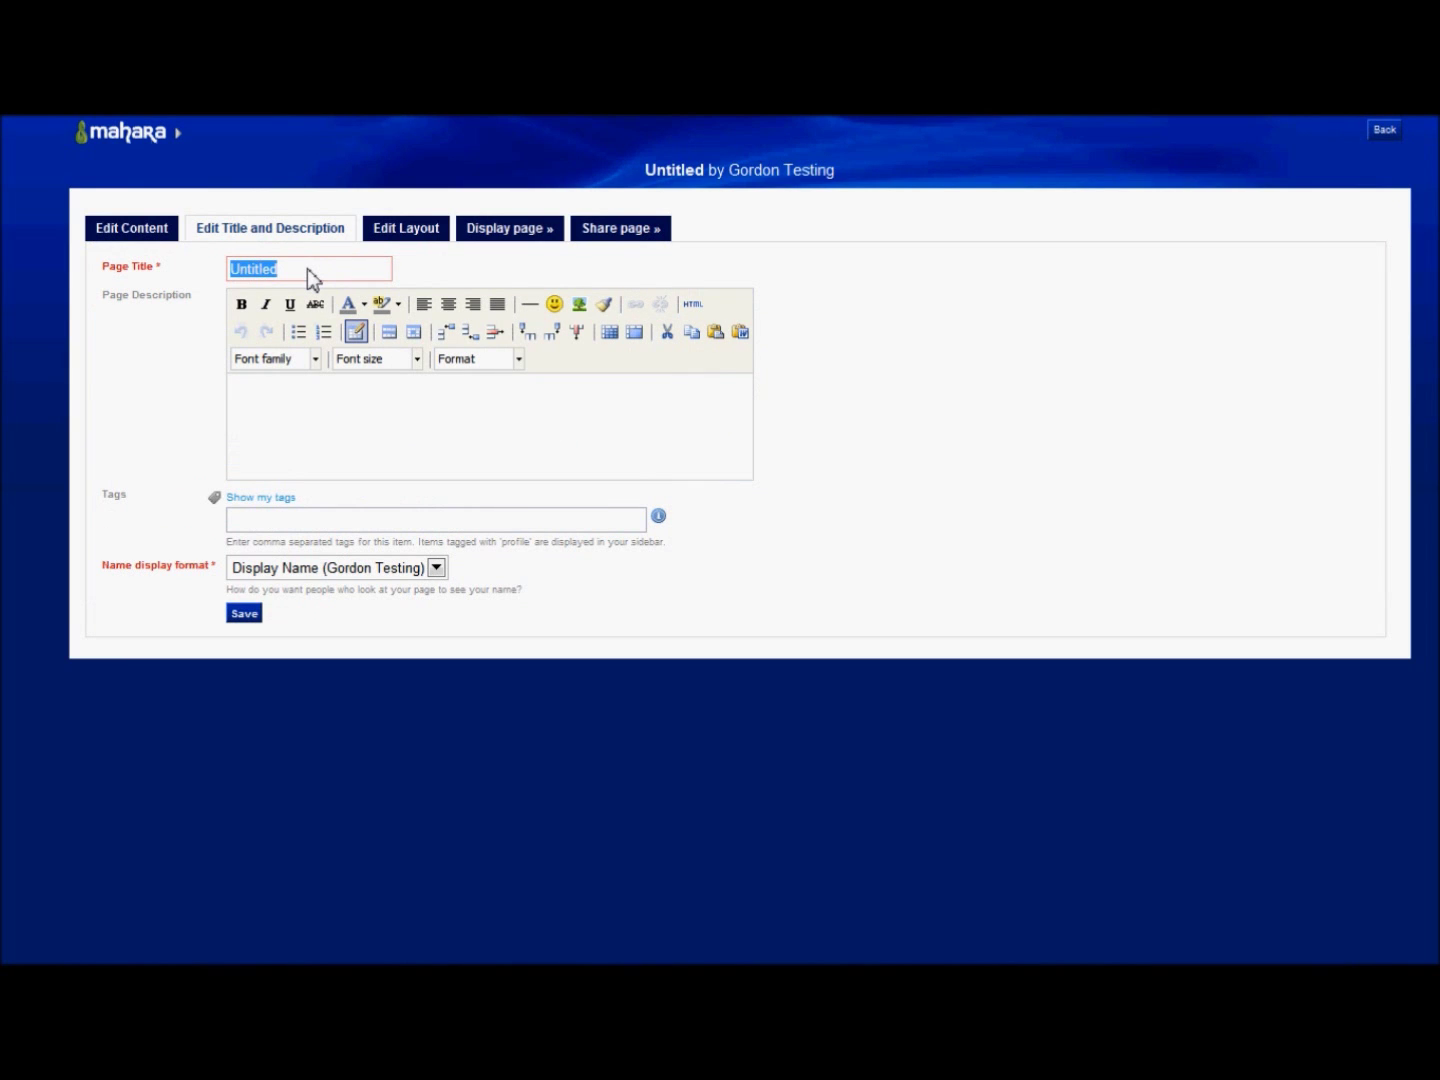
Title the page 'Gordon's RPJ Demo' and save it.
text(Gordon's RPL Demo)
click(252, 614)
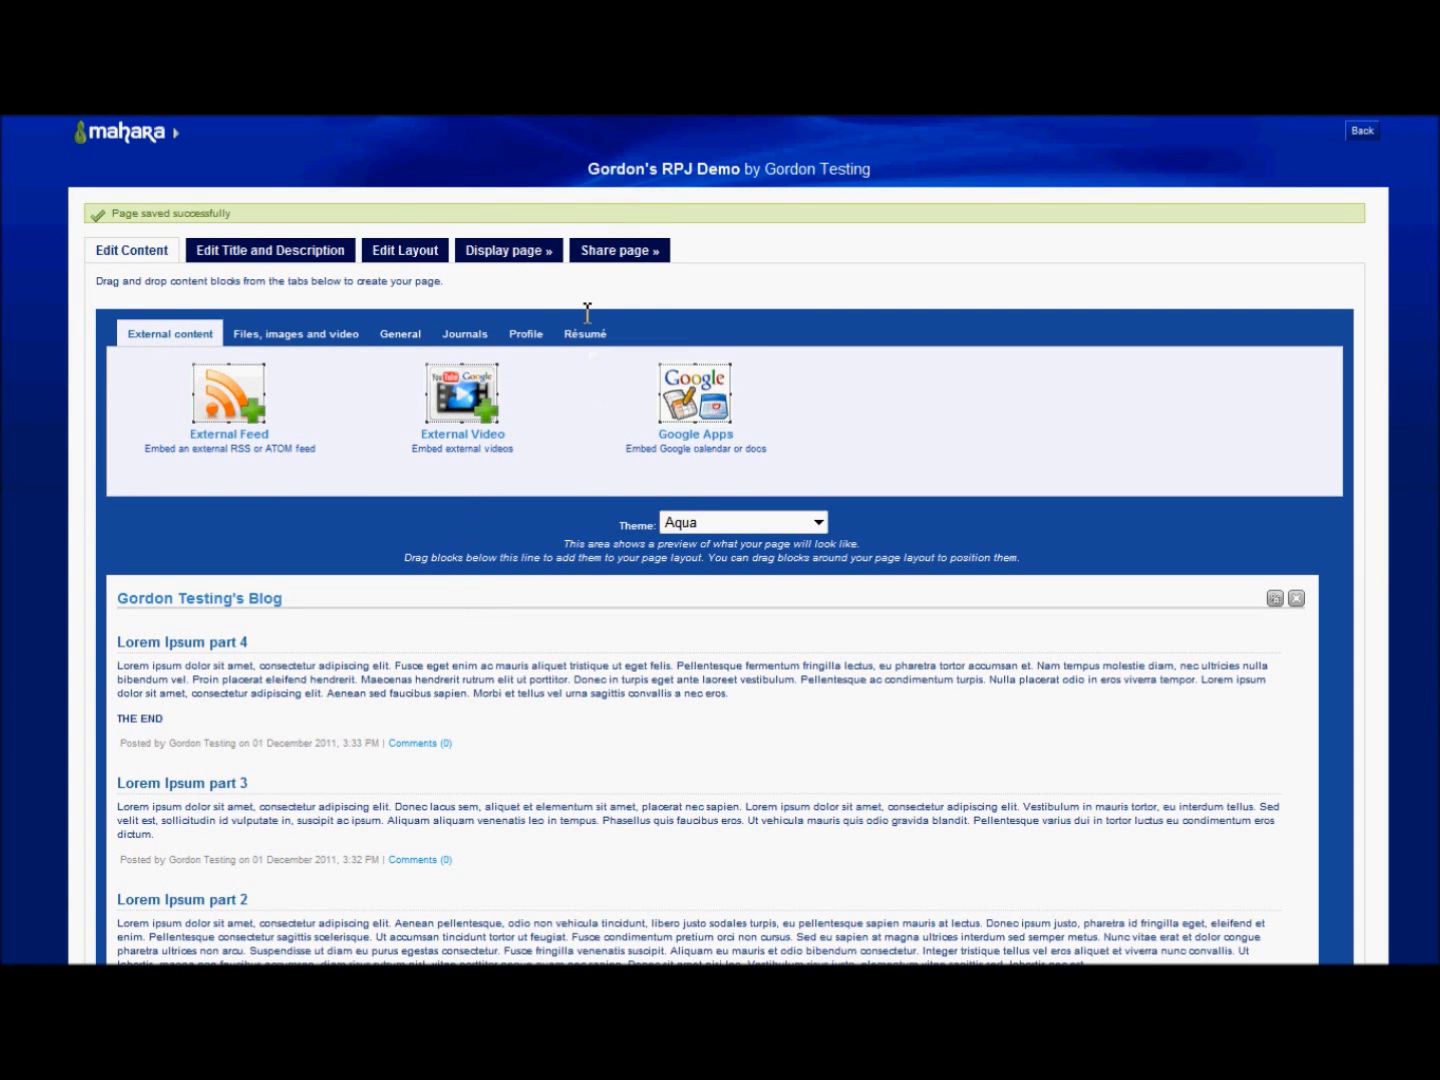
Open the Edit Access sharing page for 'Gordon's RPJ Demo'.
click(621, 255)
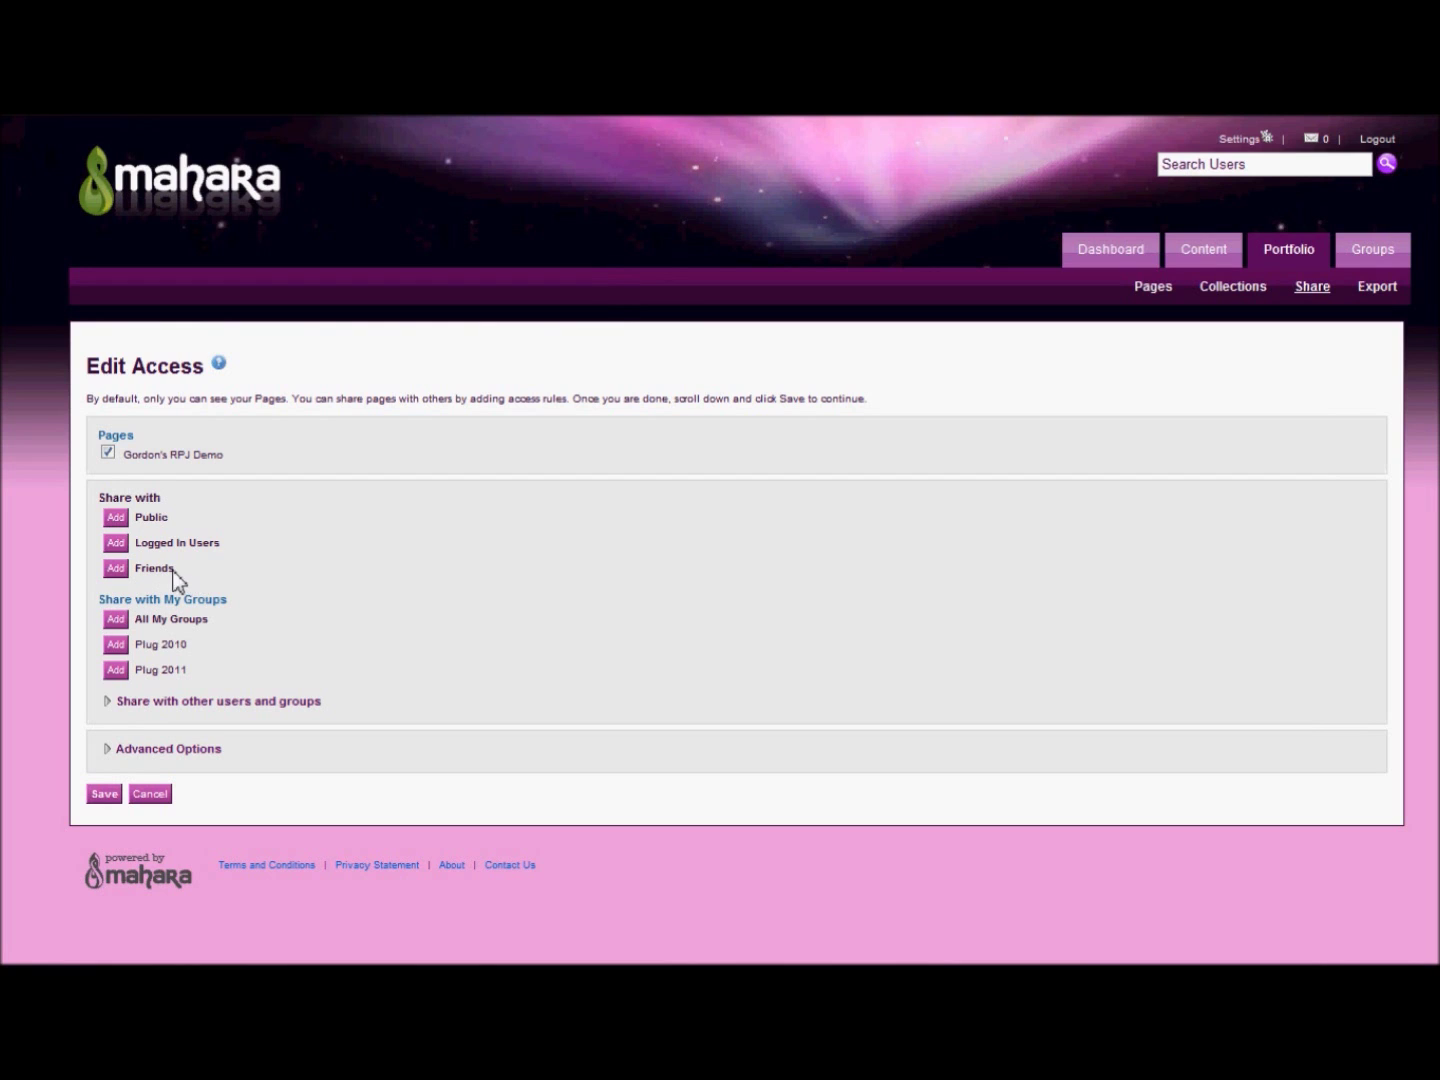
Find the tutor by surname, add them to the access list, save, and view the page.
click(228, 703)
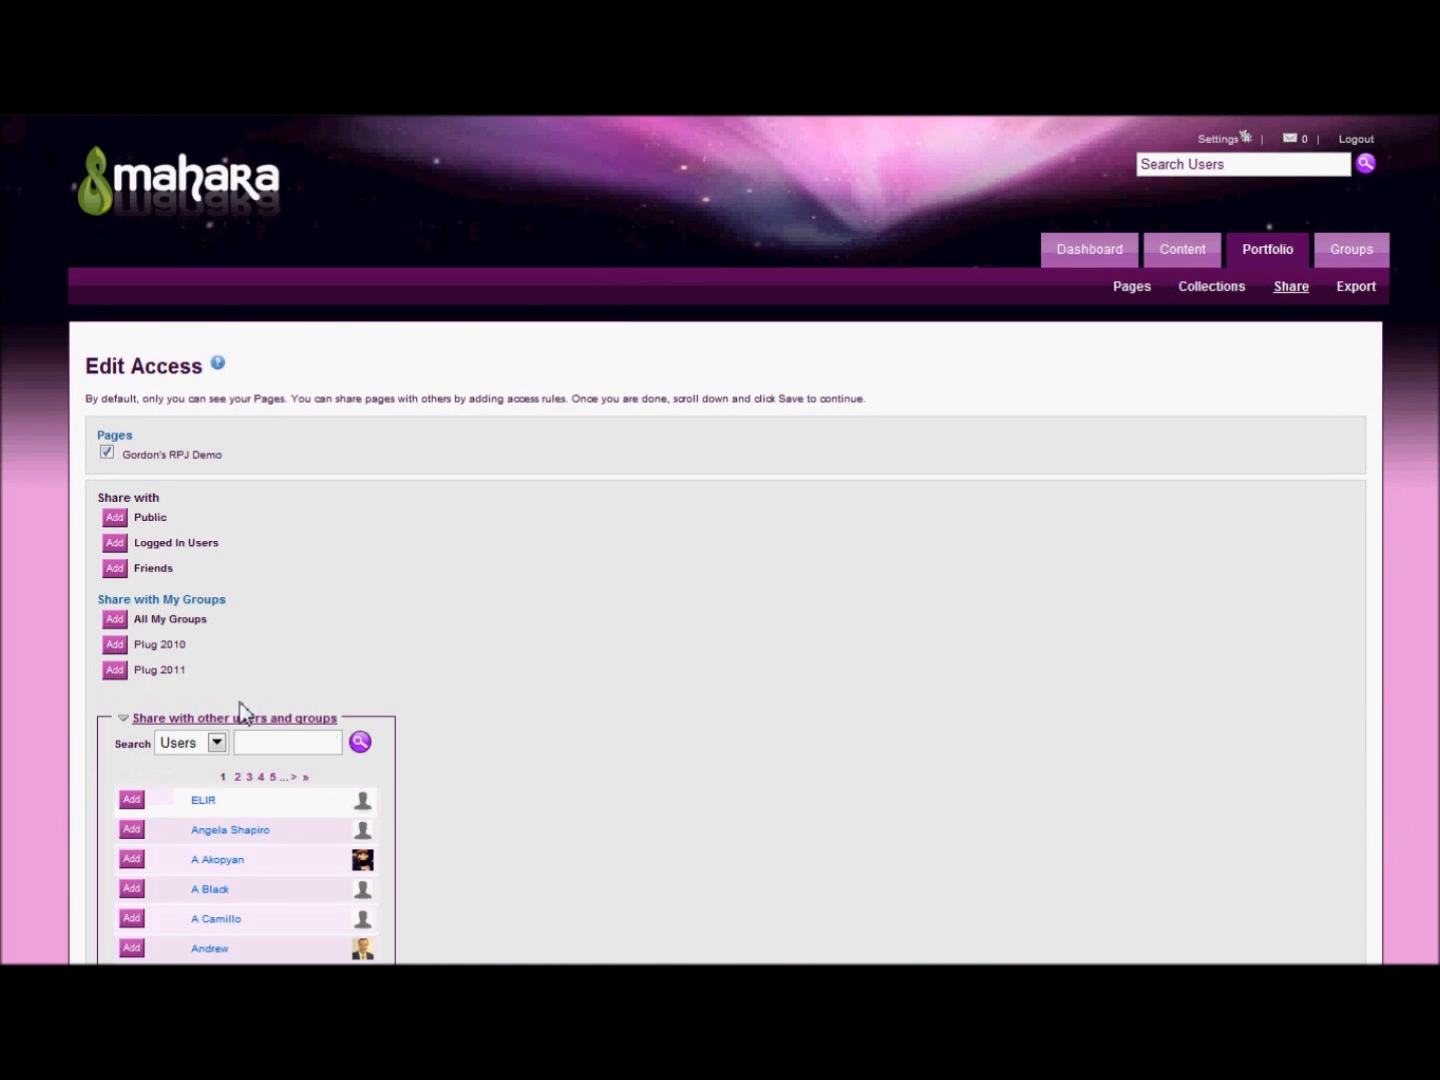
scroll(435, 742, down, 3)
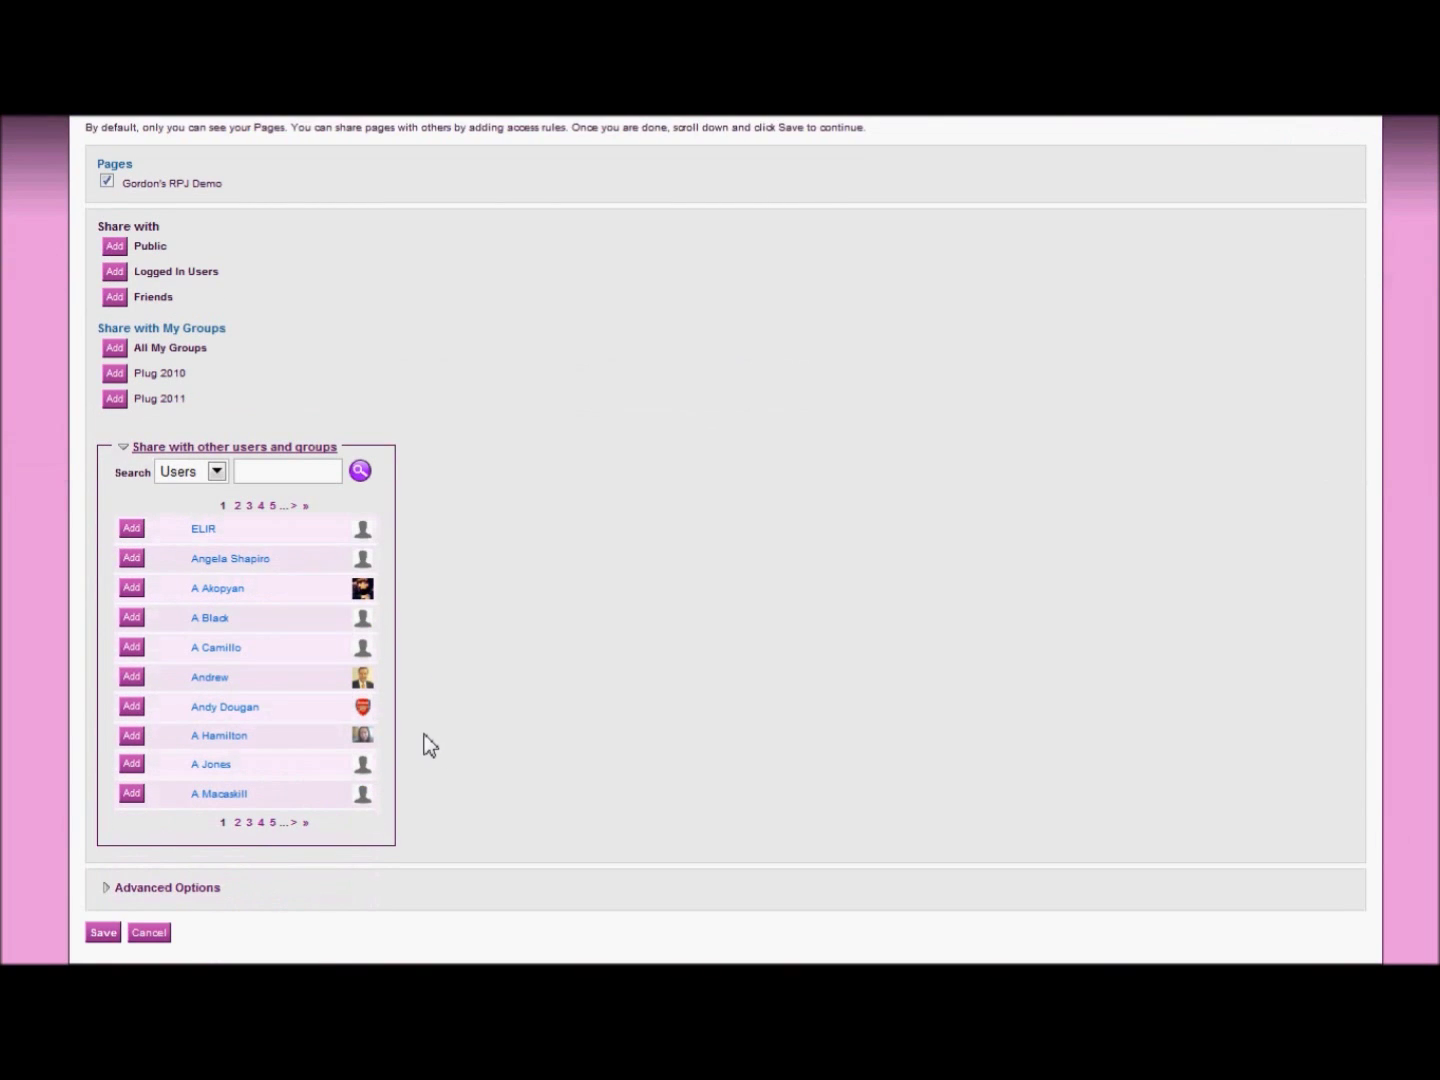
click(270, 471)
text(mcleod)
click(360, 471)
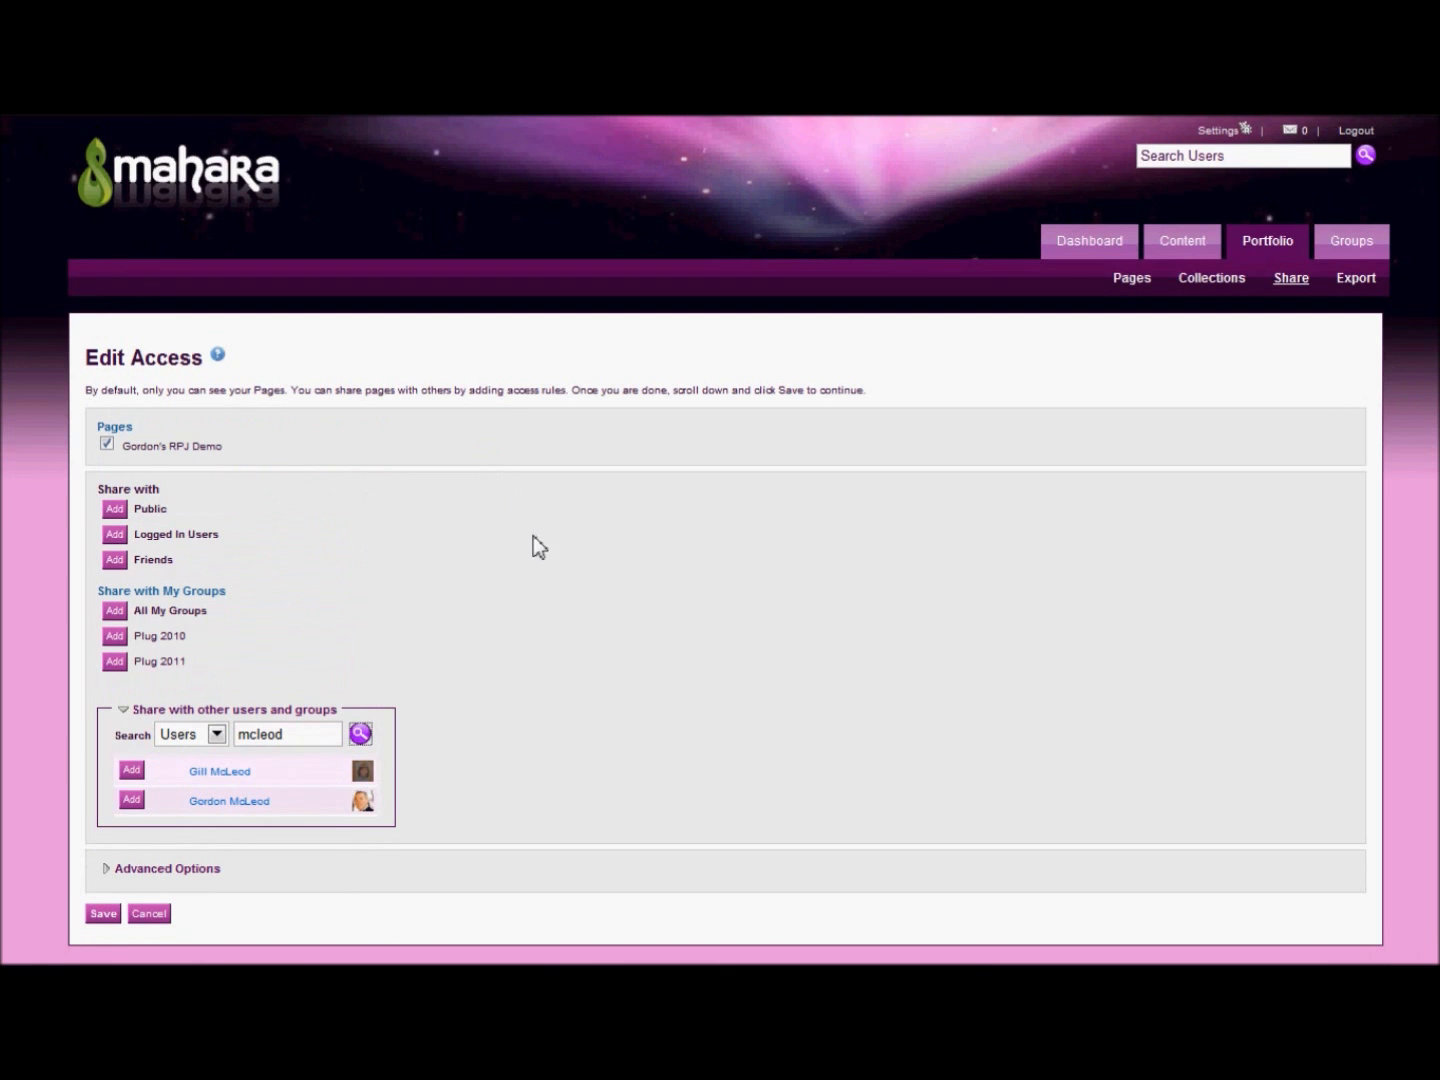
click(132, 801)
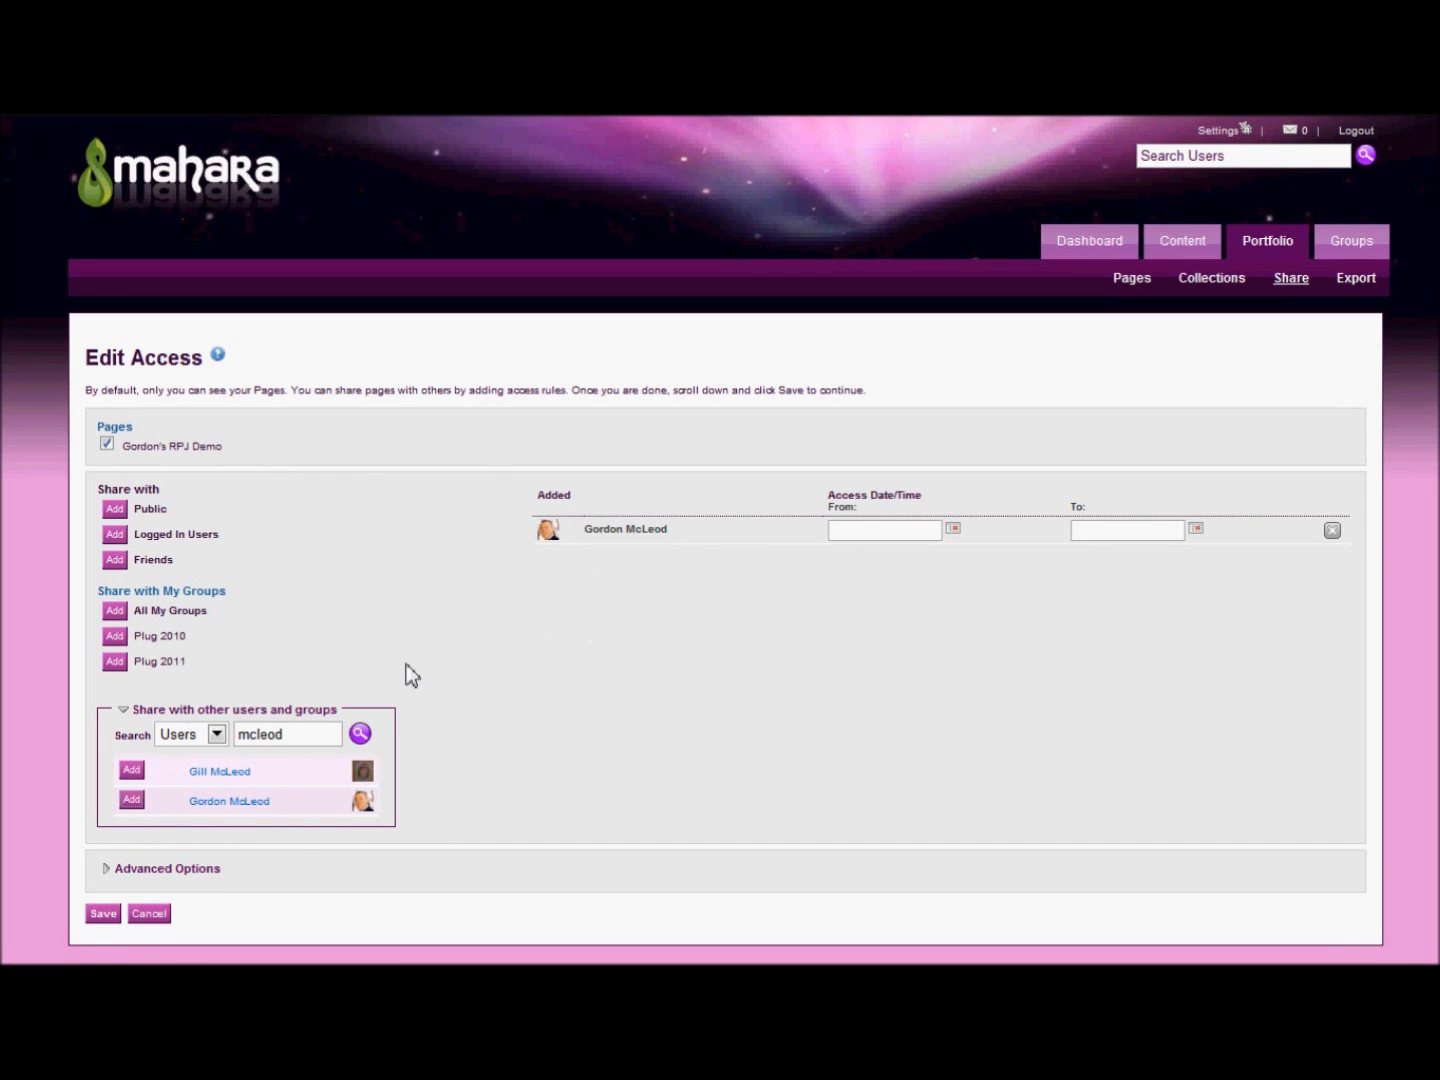
click(93, 912)
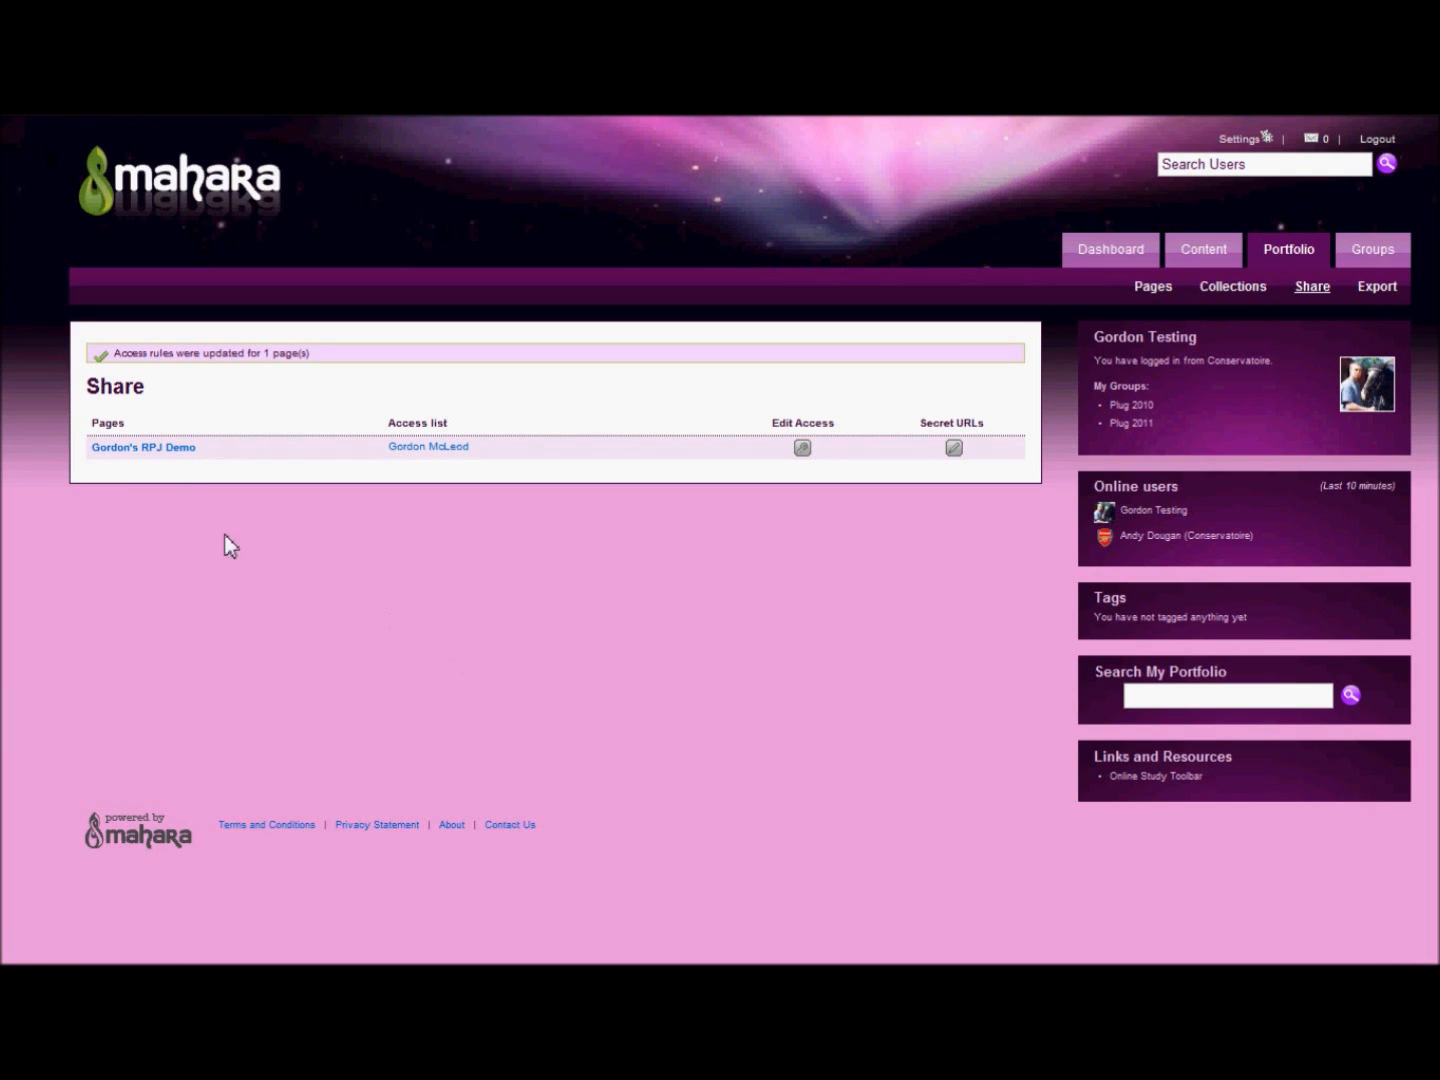
click(163, 449)
scroll(301, 572, down, 1)
scroll(301, 575, up, 1)
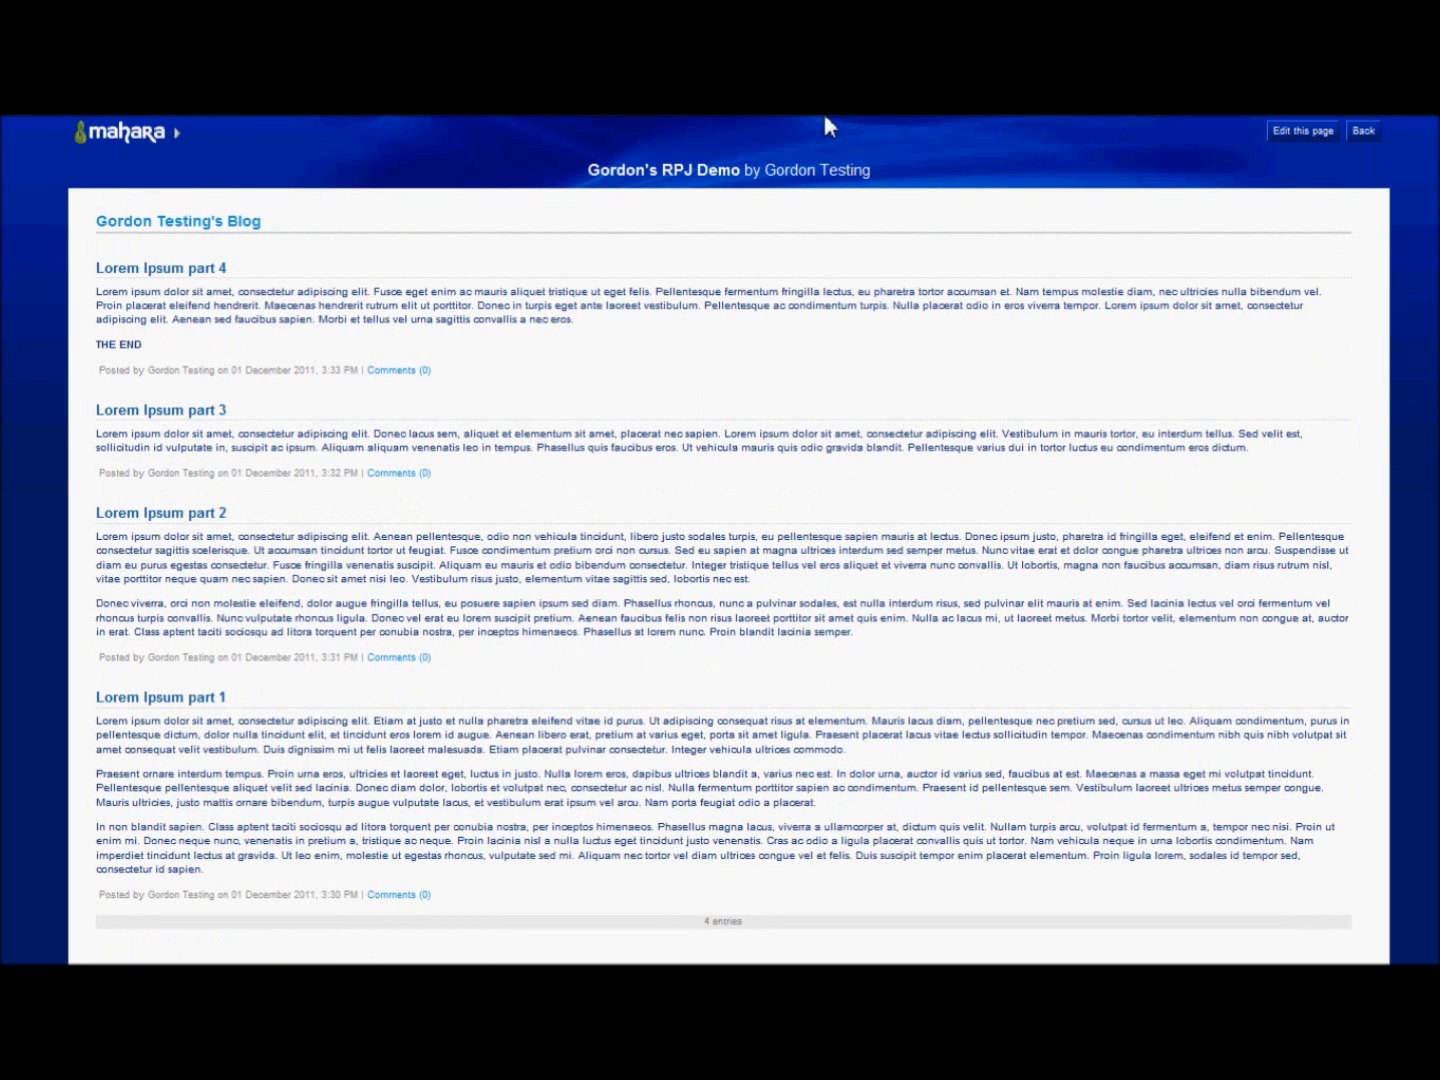
key(F11)
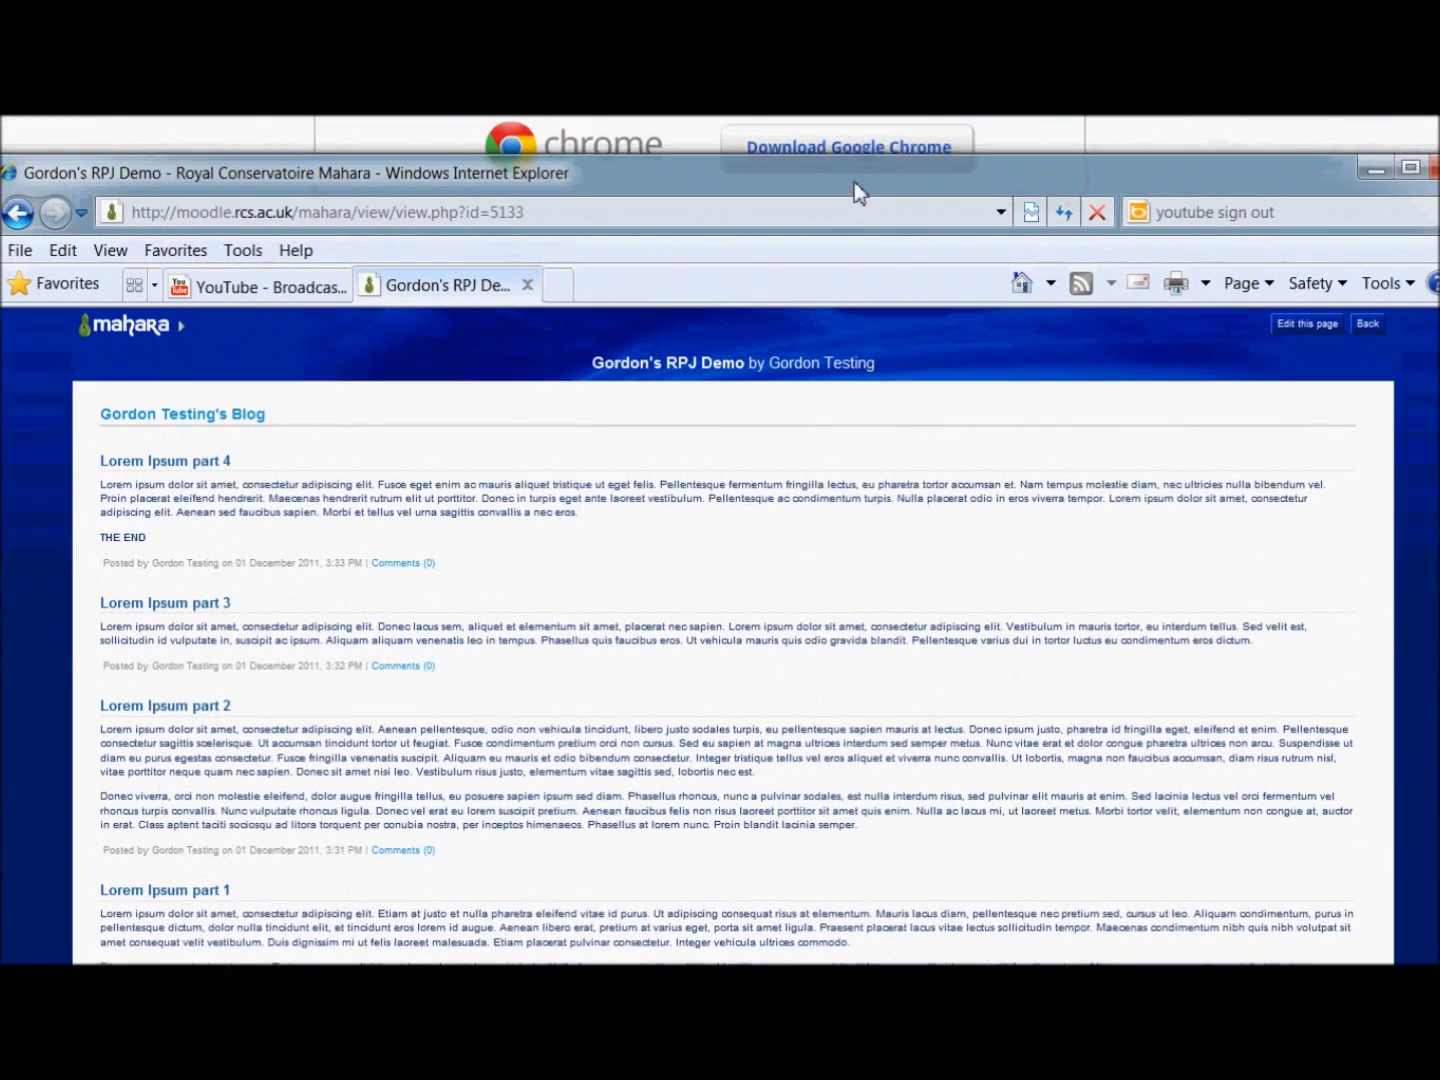
click(613, 221)
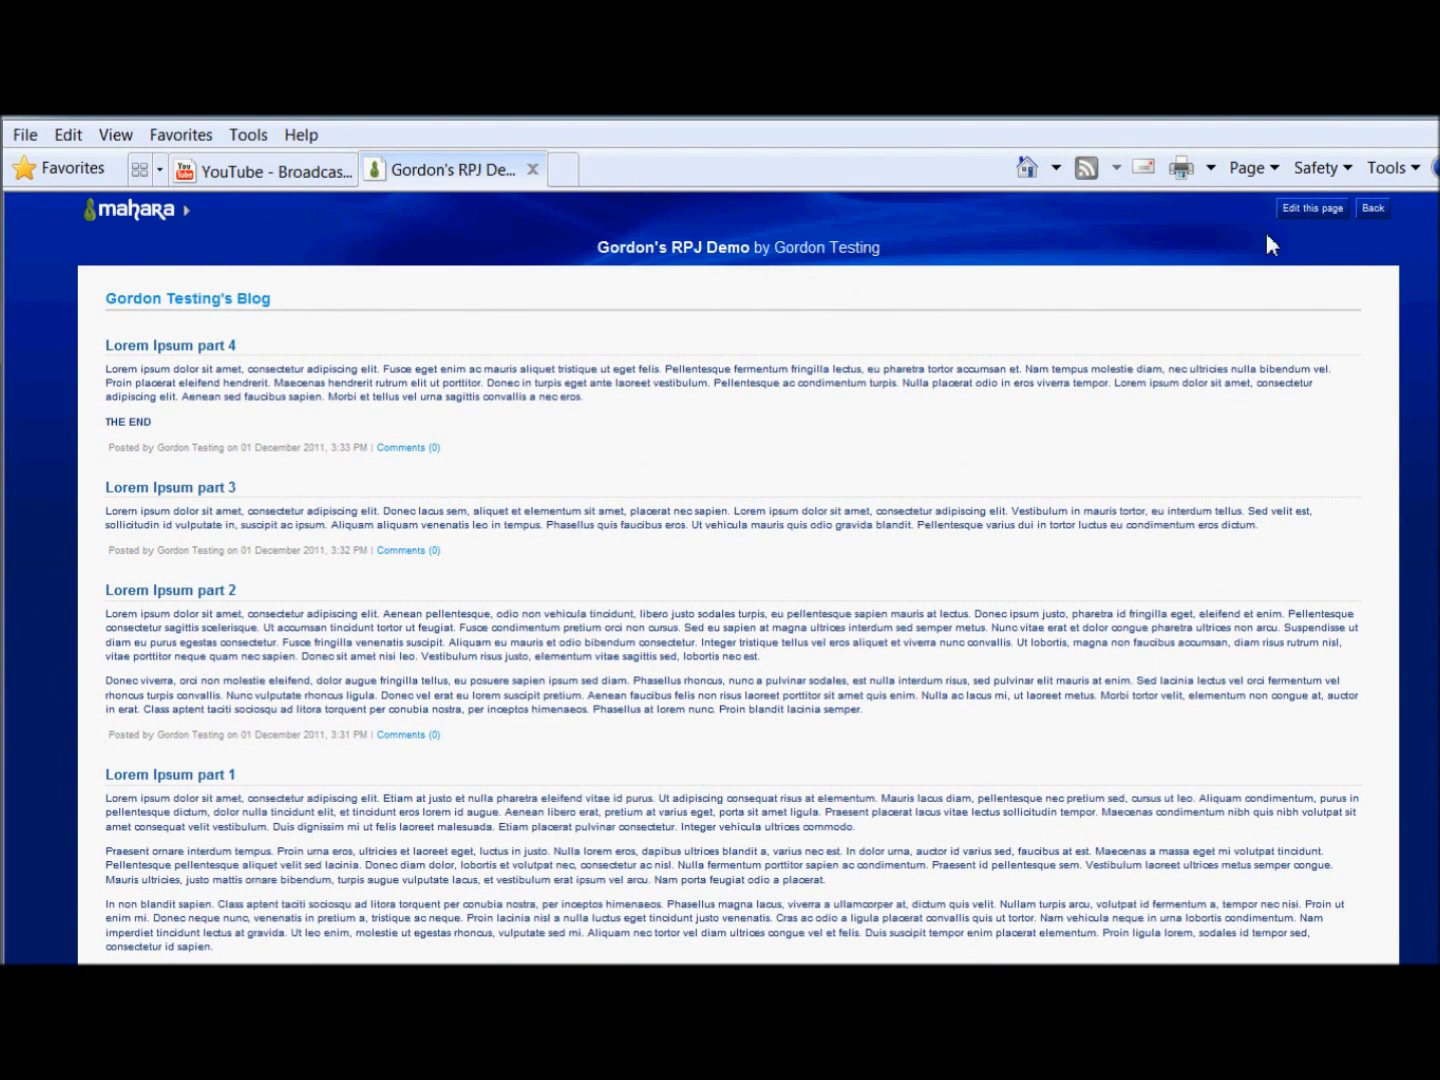
click(1372, 210)
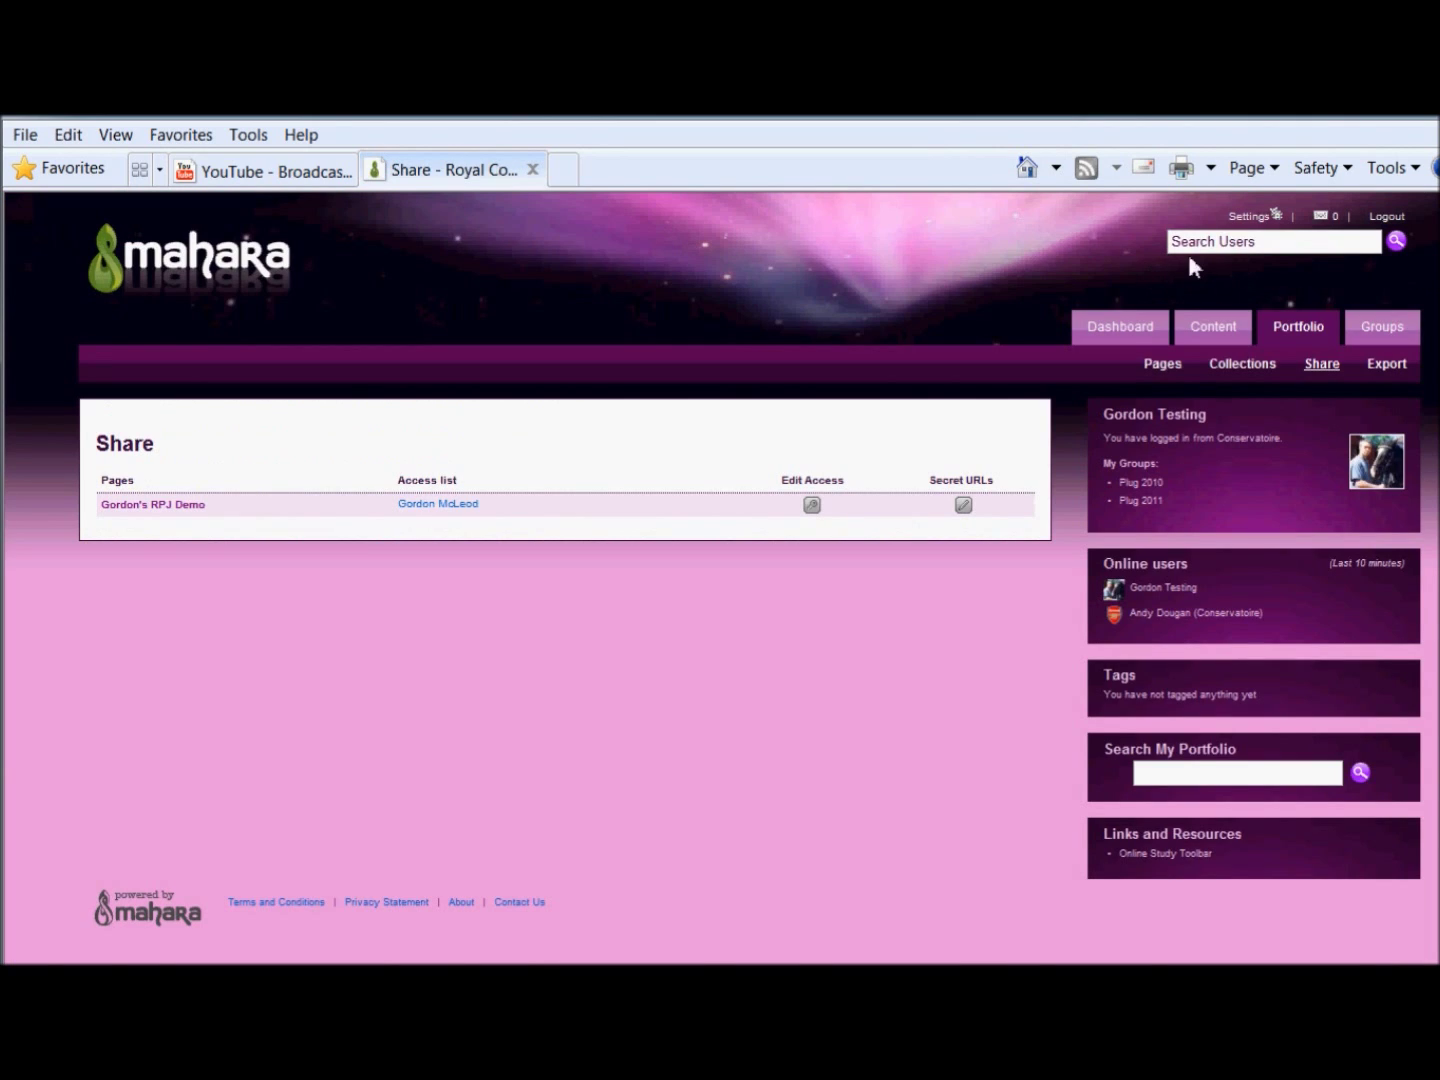
Reopen the RPJ Demo page's Edit Access settings and expand sharing with other users.
click(1122, 328)
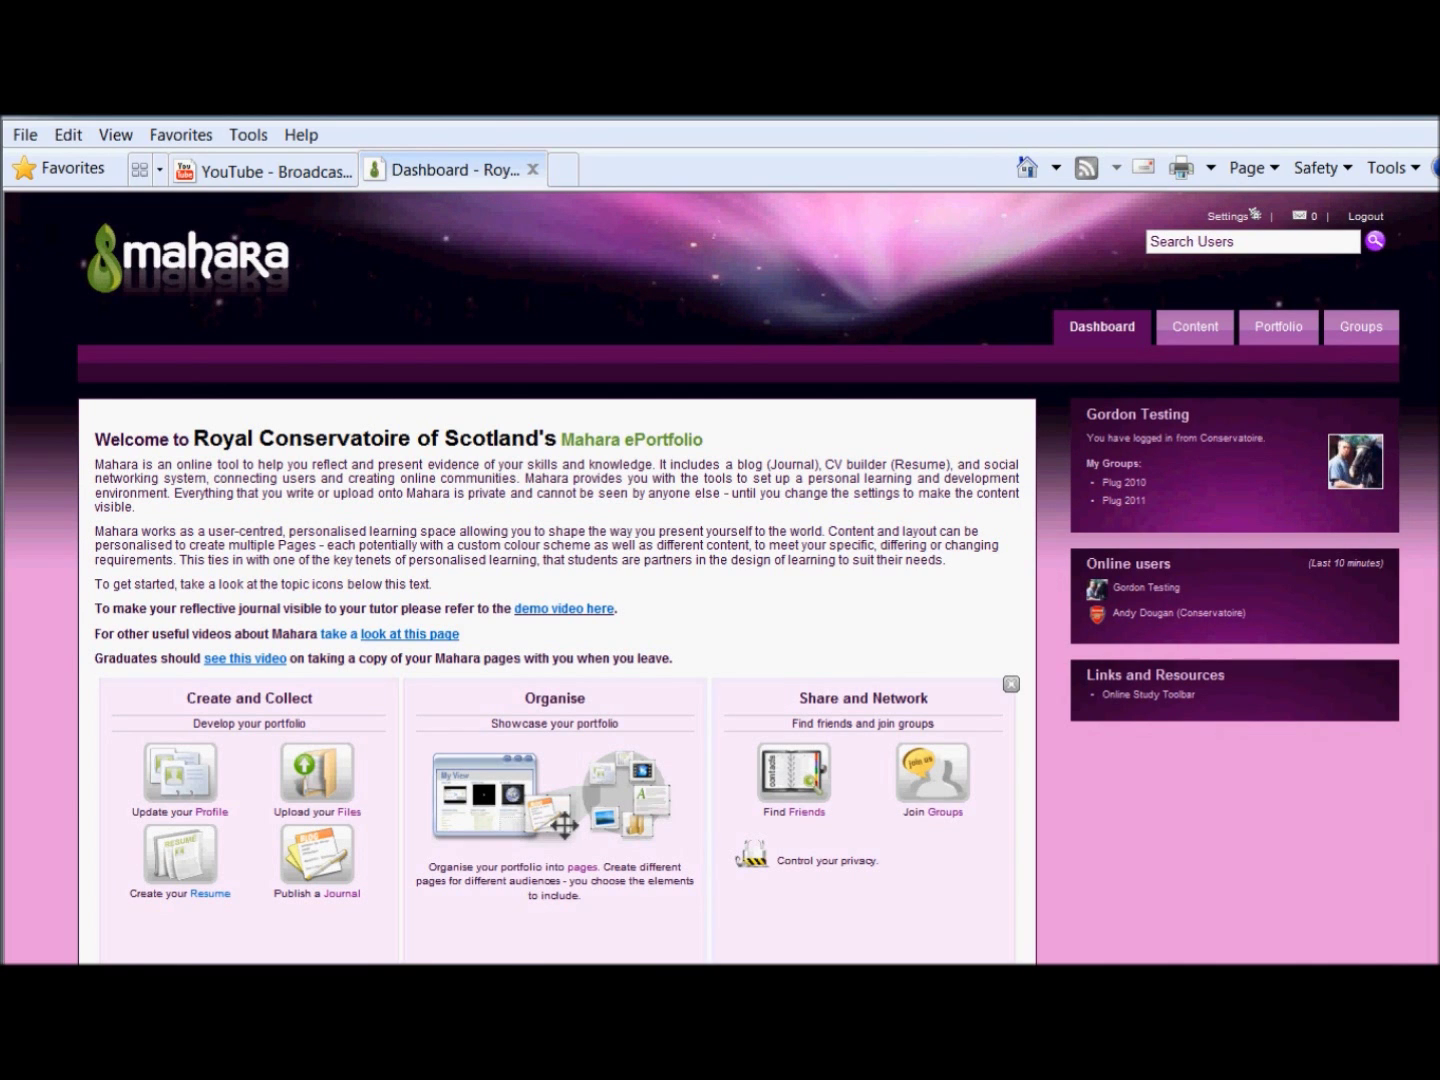
click(1275, 328)
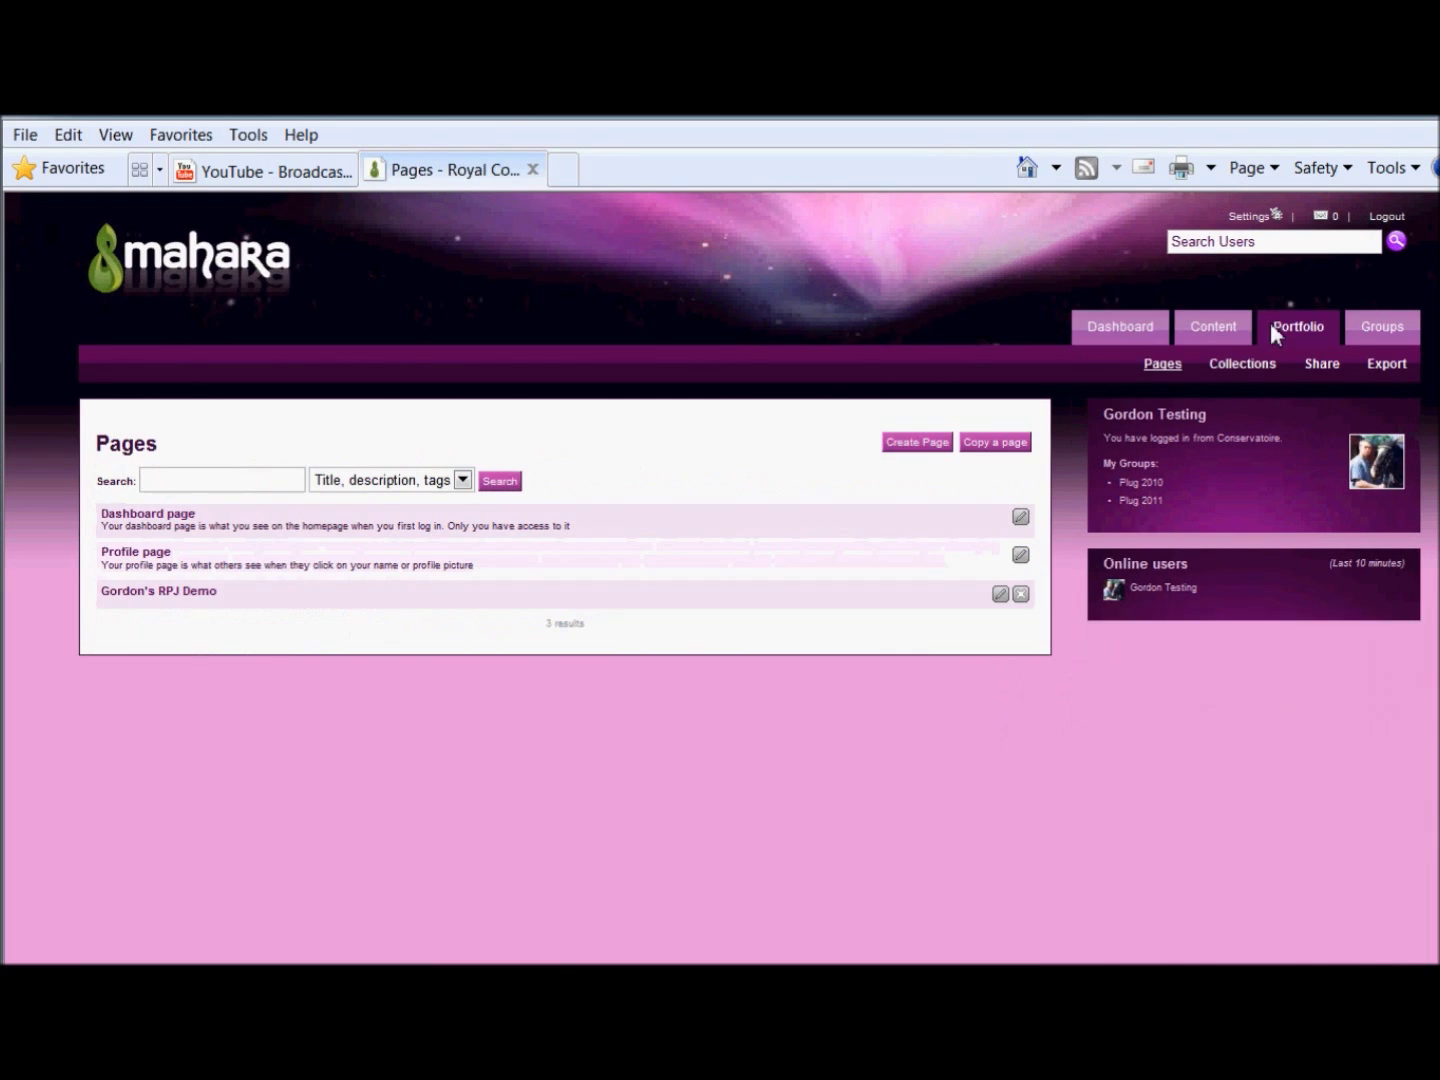
click(1325, 366)
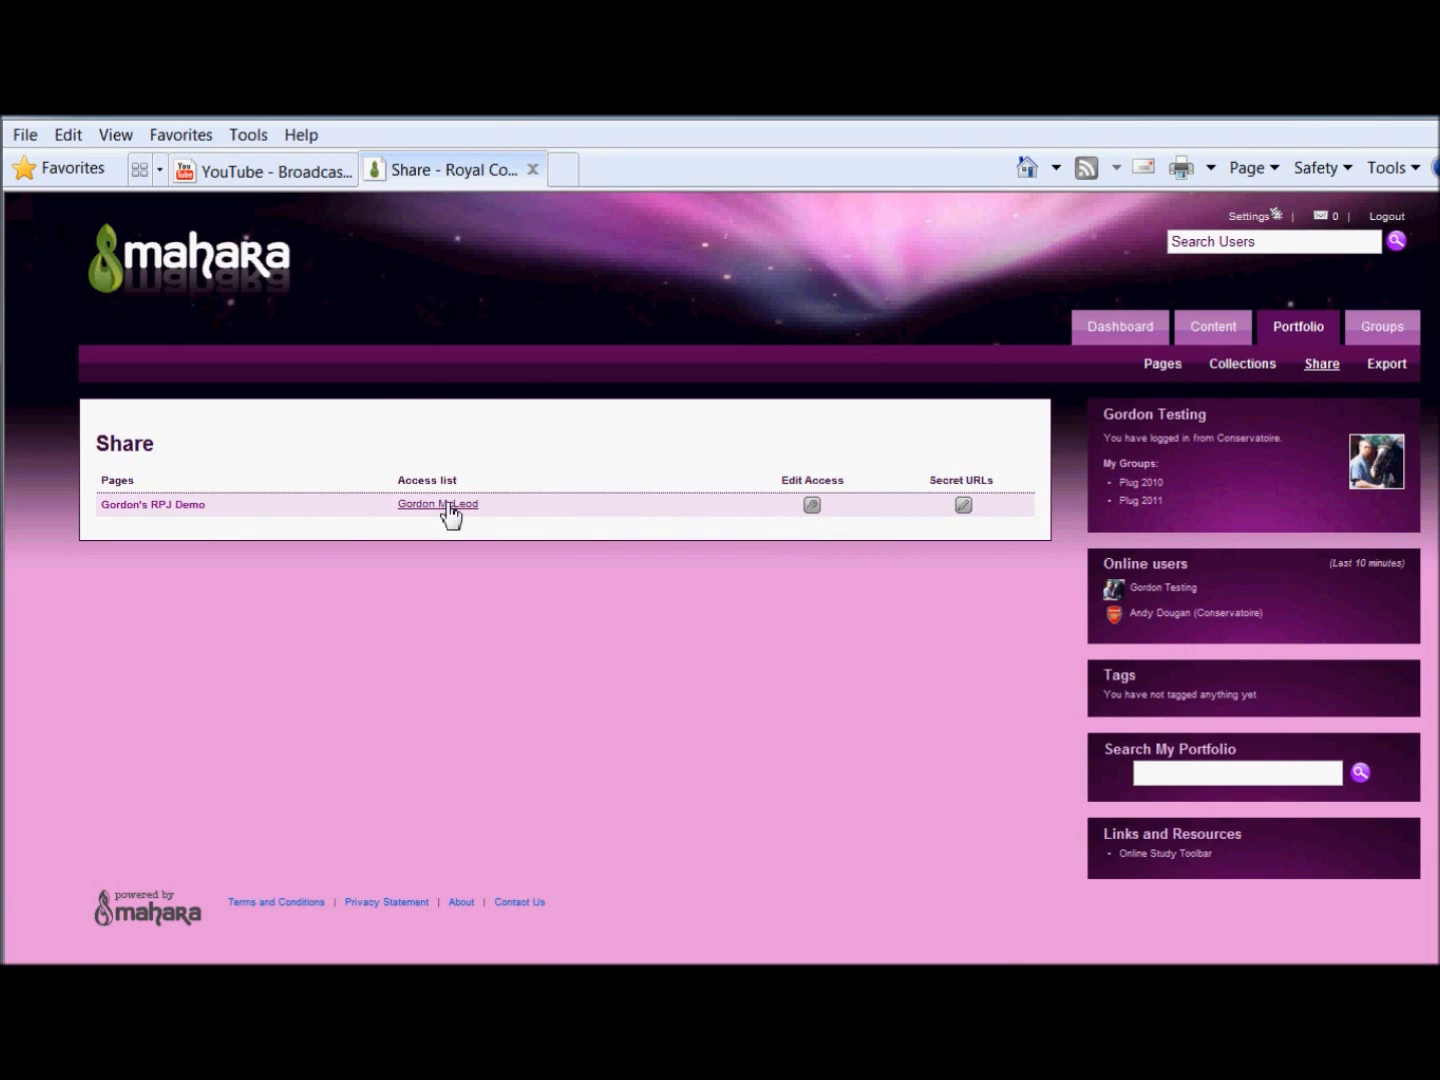
click(813, 507)
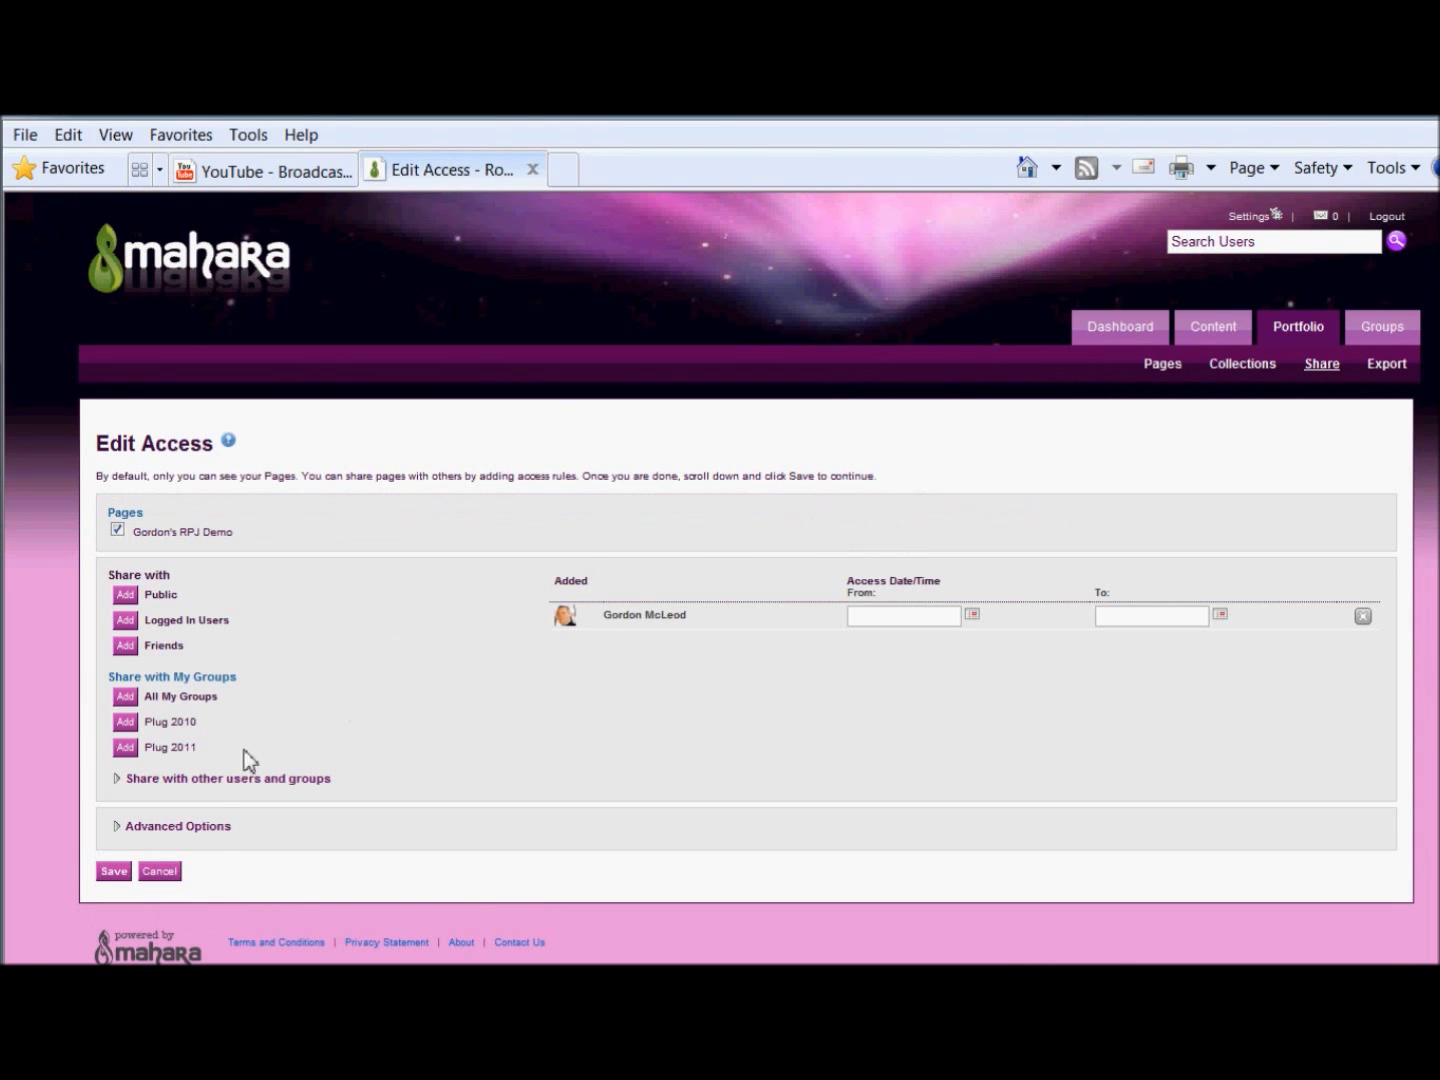
click(260, 786)
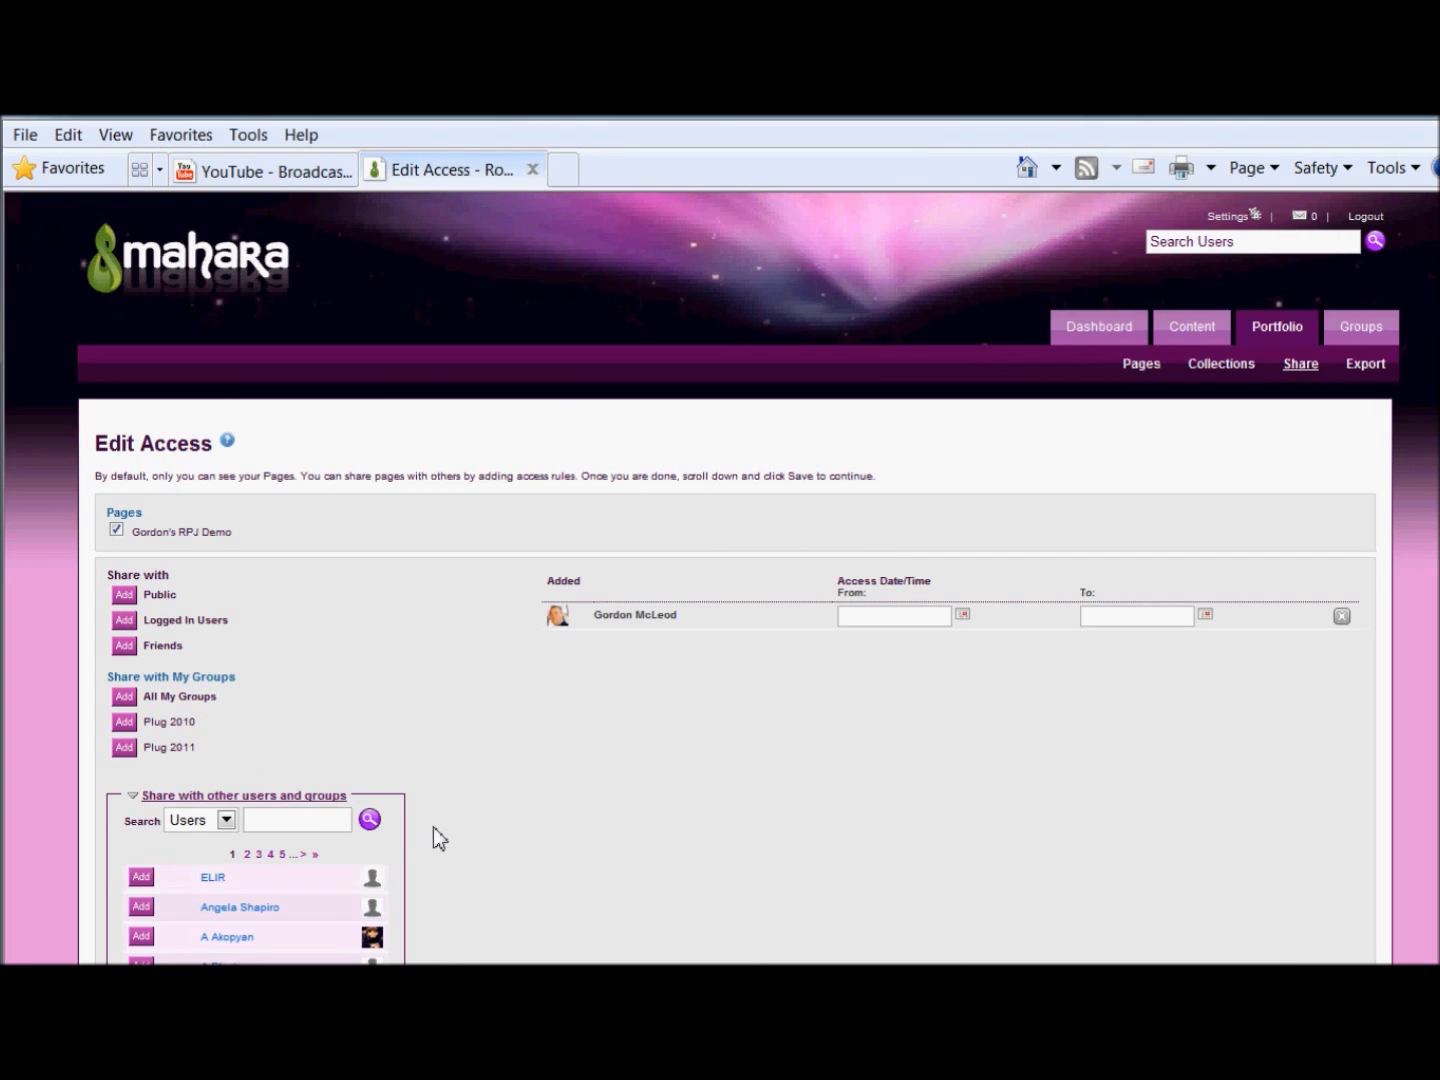
scroll(405, 835, down, 3)
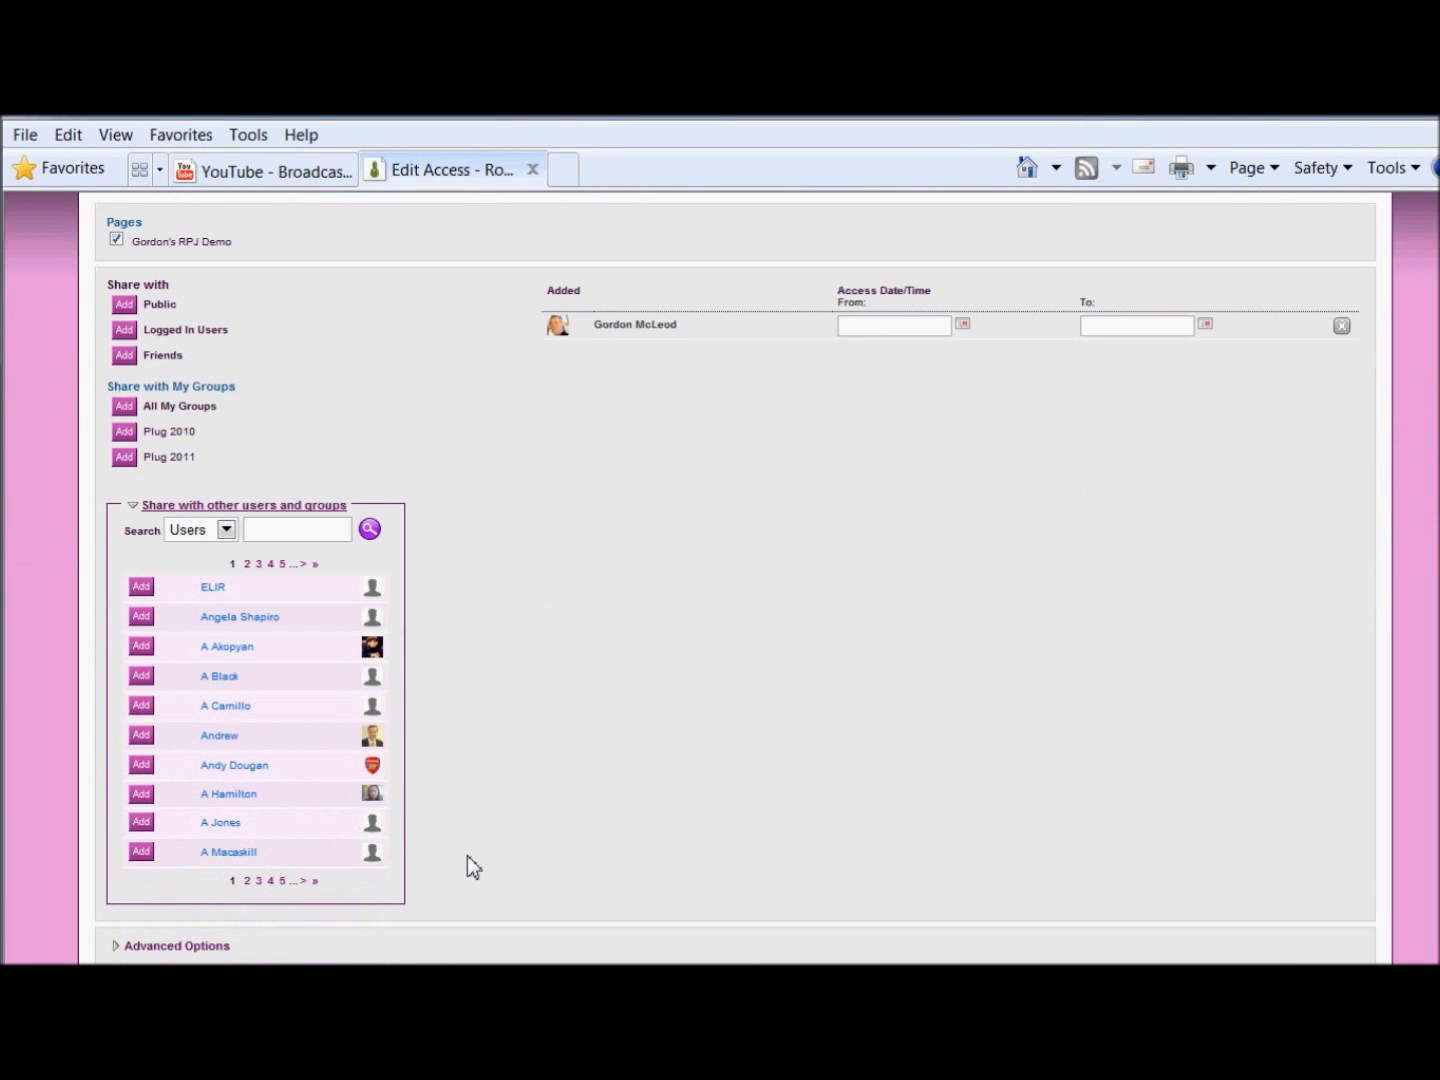
scroll(468, 854, up, 3)
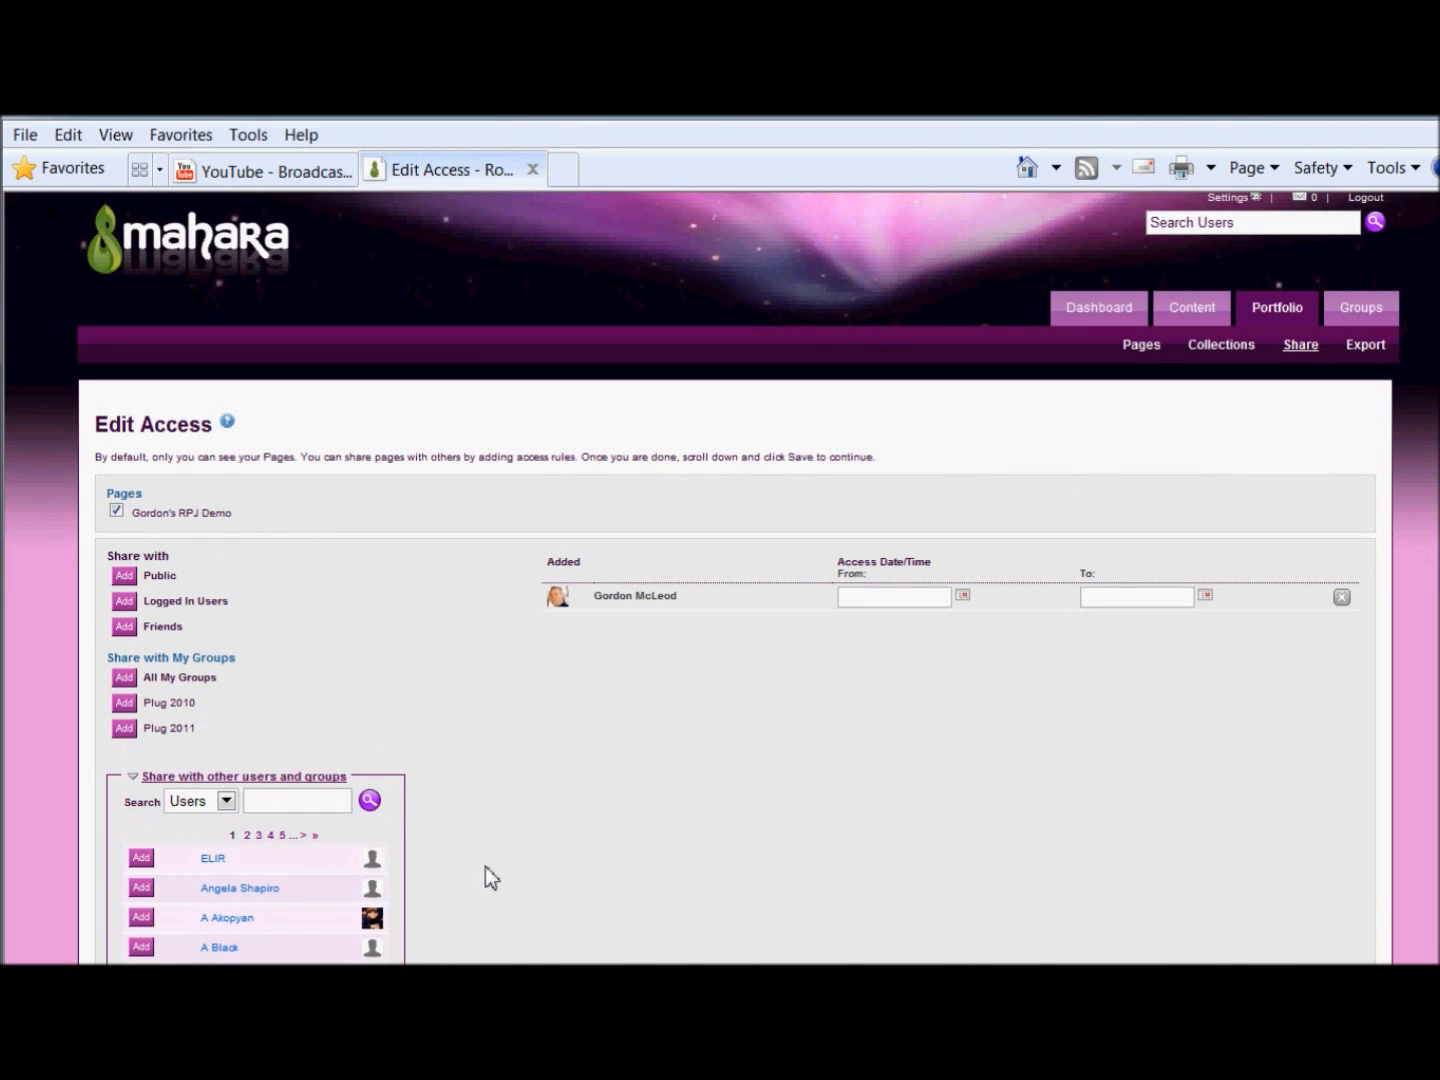